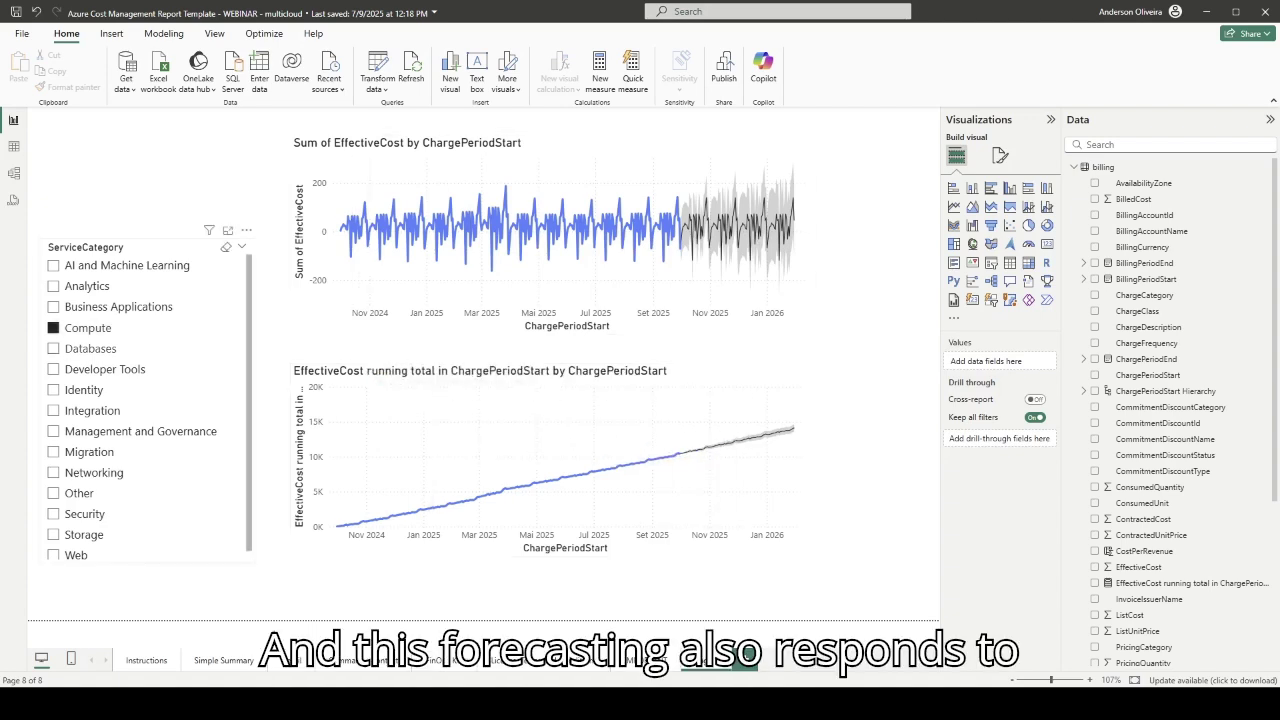
Compare the cost forecasts for Databases and Compute by switching the ServiceCategory filter between them, ending on Compute.
left_click(88, 352)
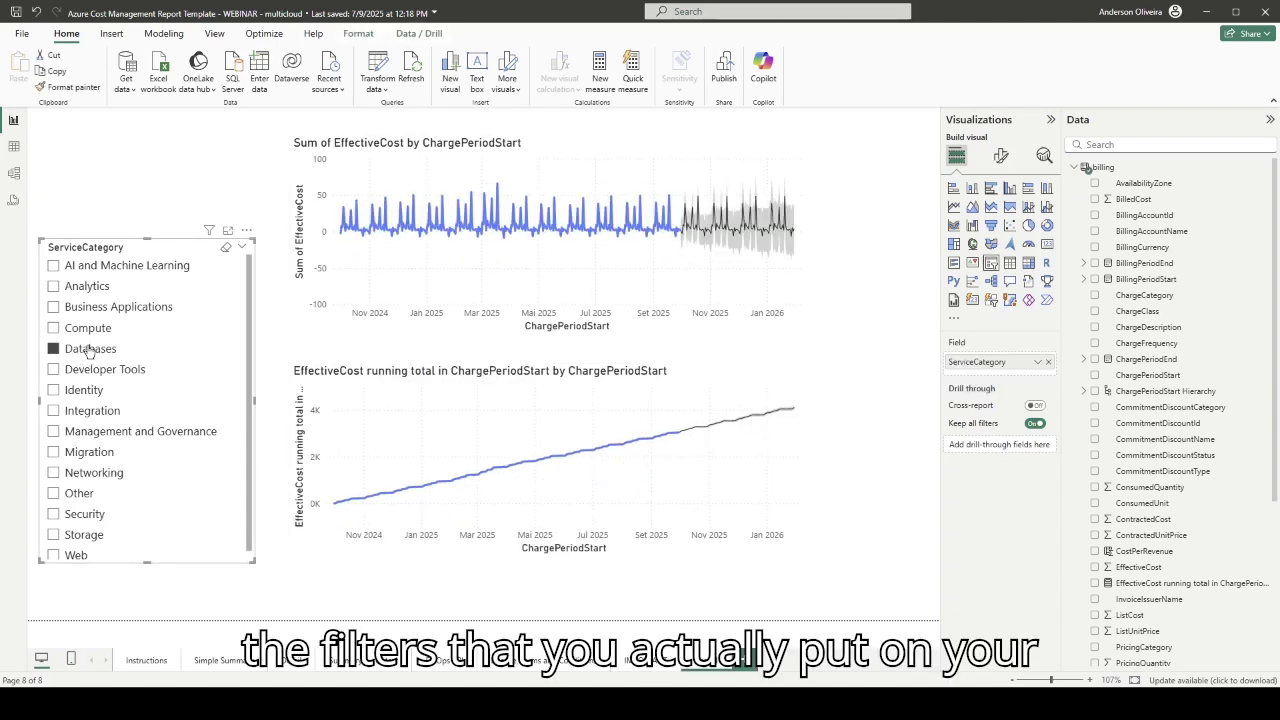
left_click(89, 331)
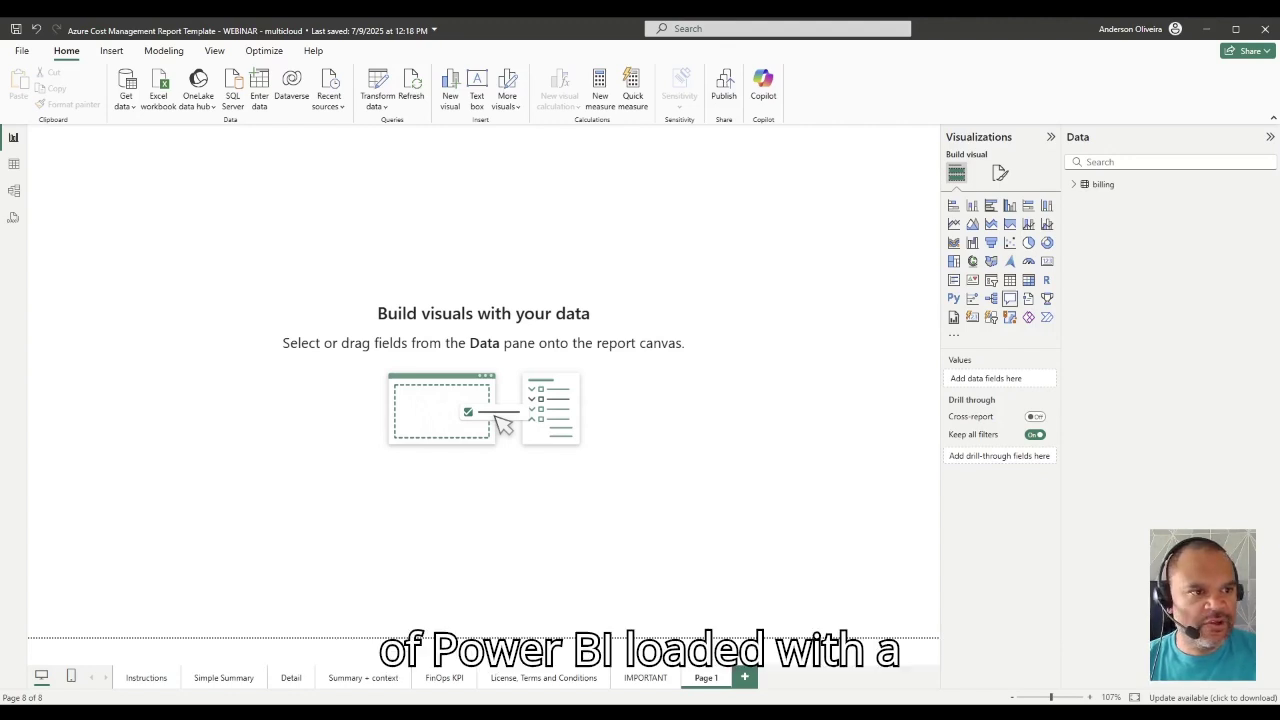
Expand the billing table and add a line chart with ChargePeriodStart on the X-axis.
left_click(1075, 185)
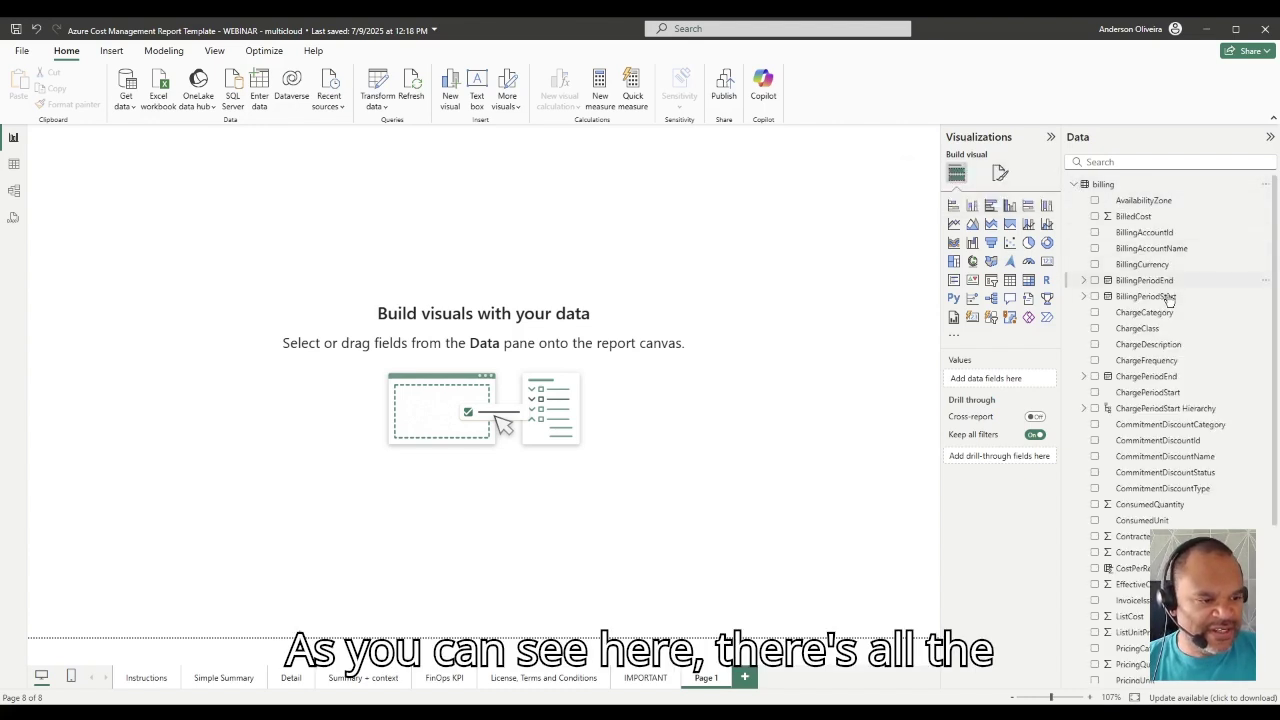
scroll(1155, 358, "down", 5)
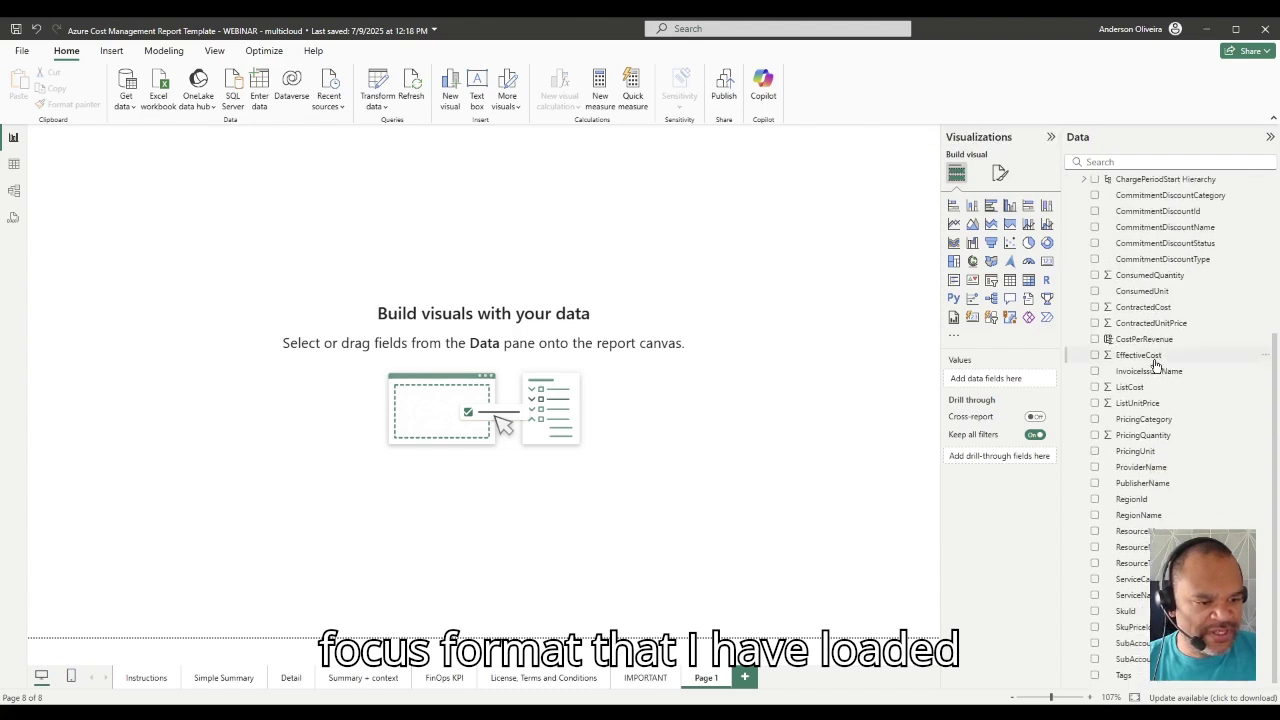
scroll(1155, 363, "up", 4)
scroll(1155, 365, "up", 1)
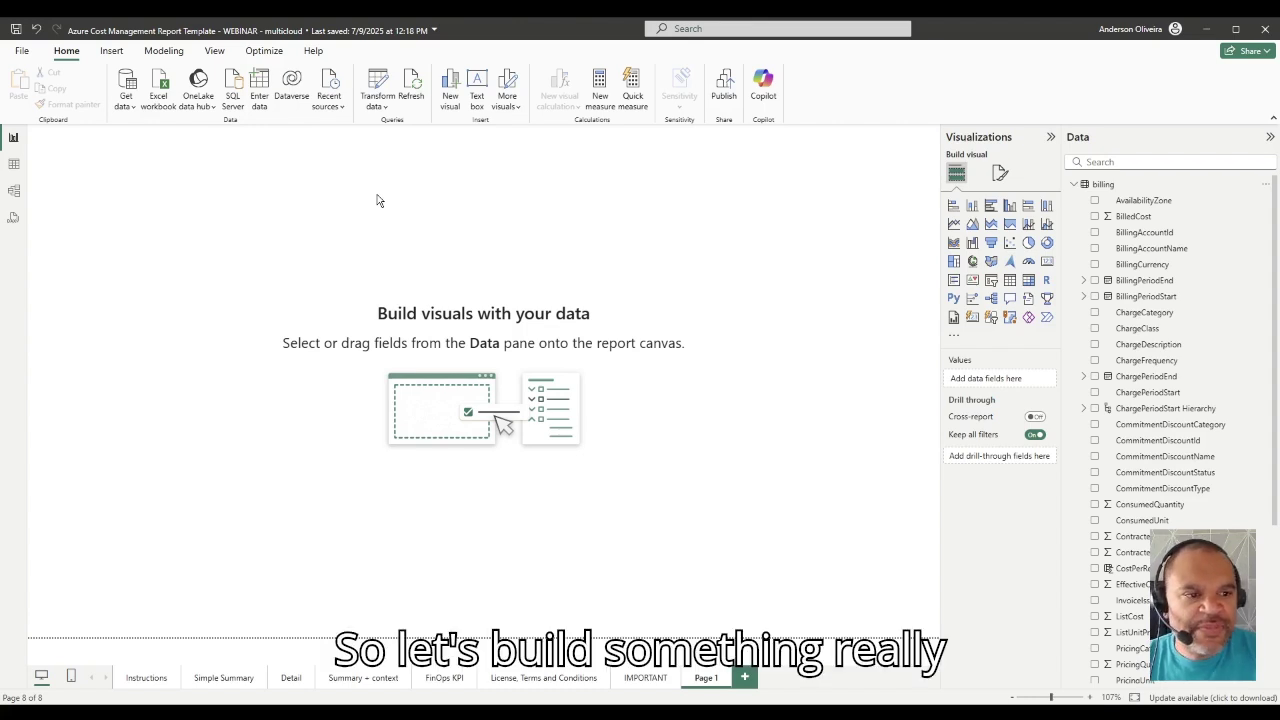
left_click(955, 225)
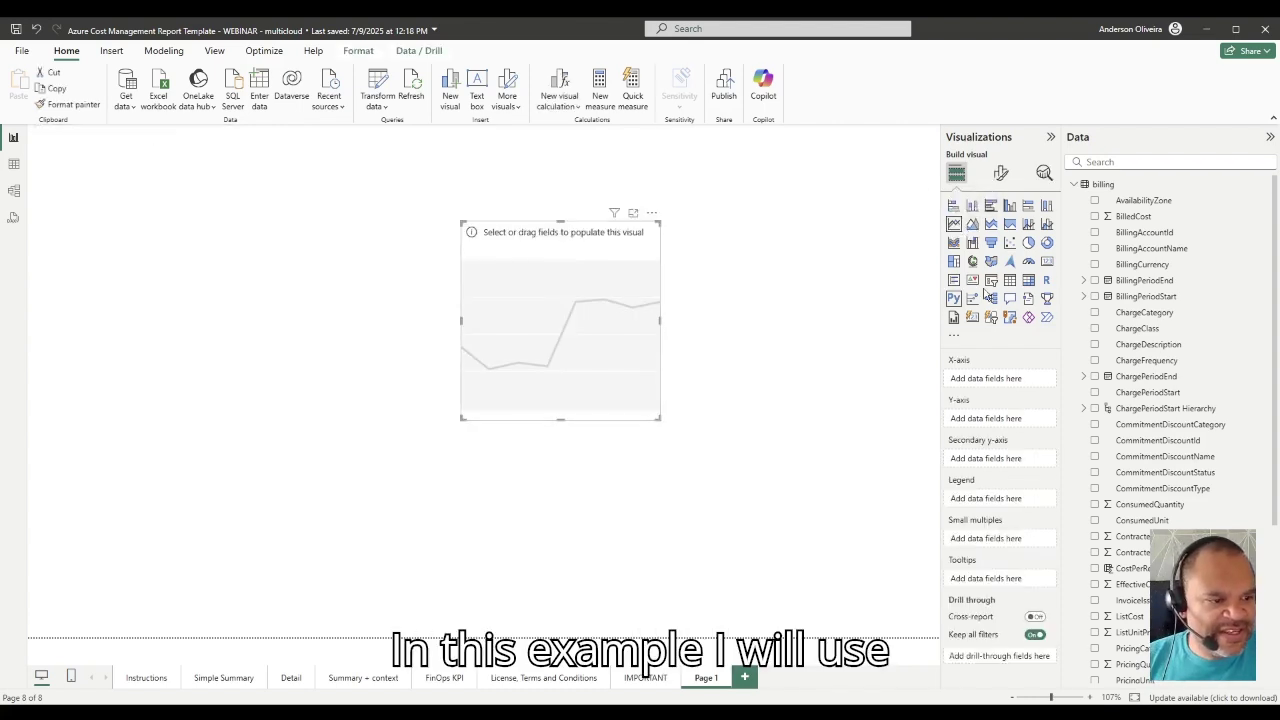
left_click(1147, 391)
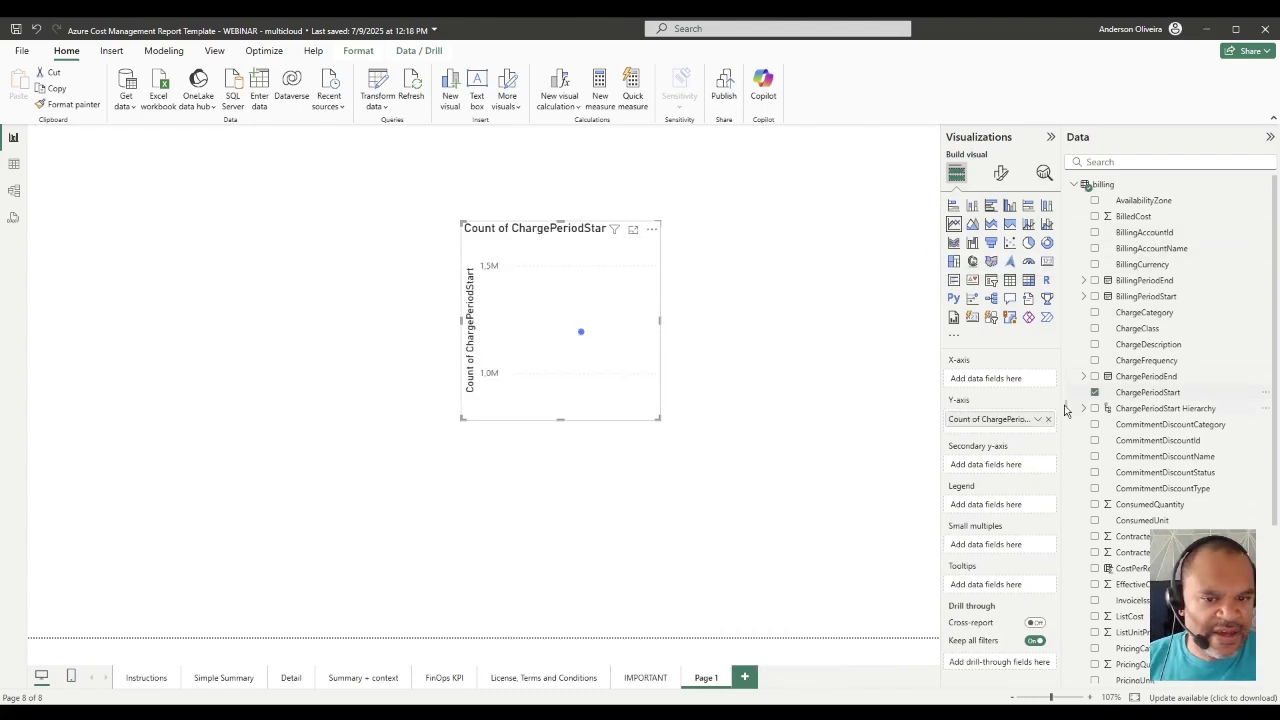
left_click_drag(1015, 424, 1014, 386)
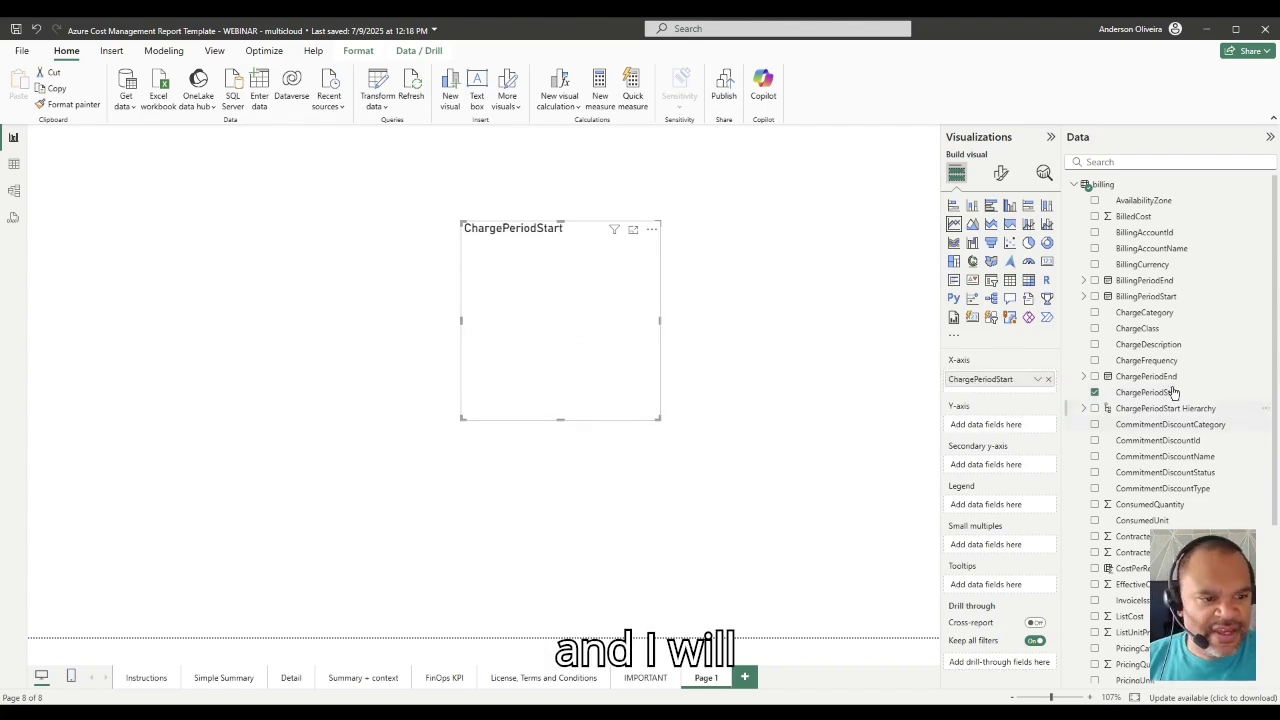
Search the fields for "effe" and put EffectiveCost on the line chart's Y-axis.
left_click(1156, 163)
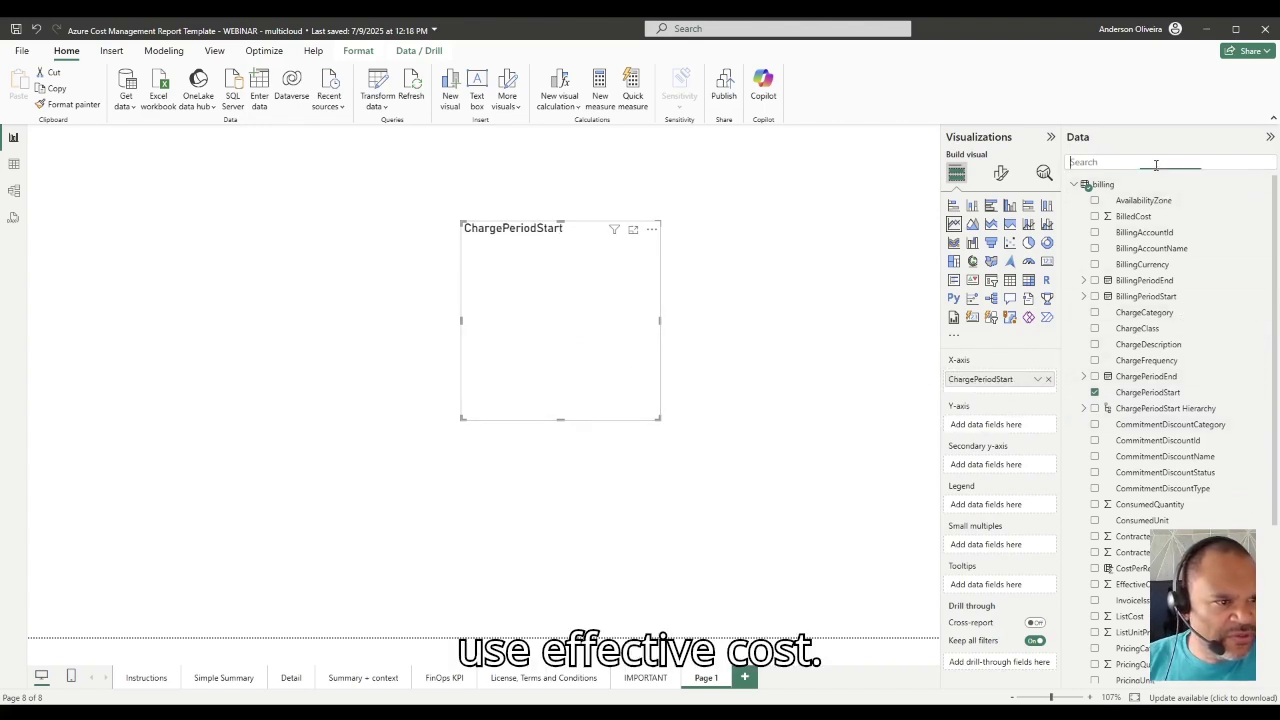
type("effe")
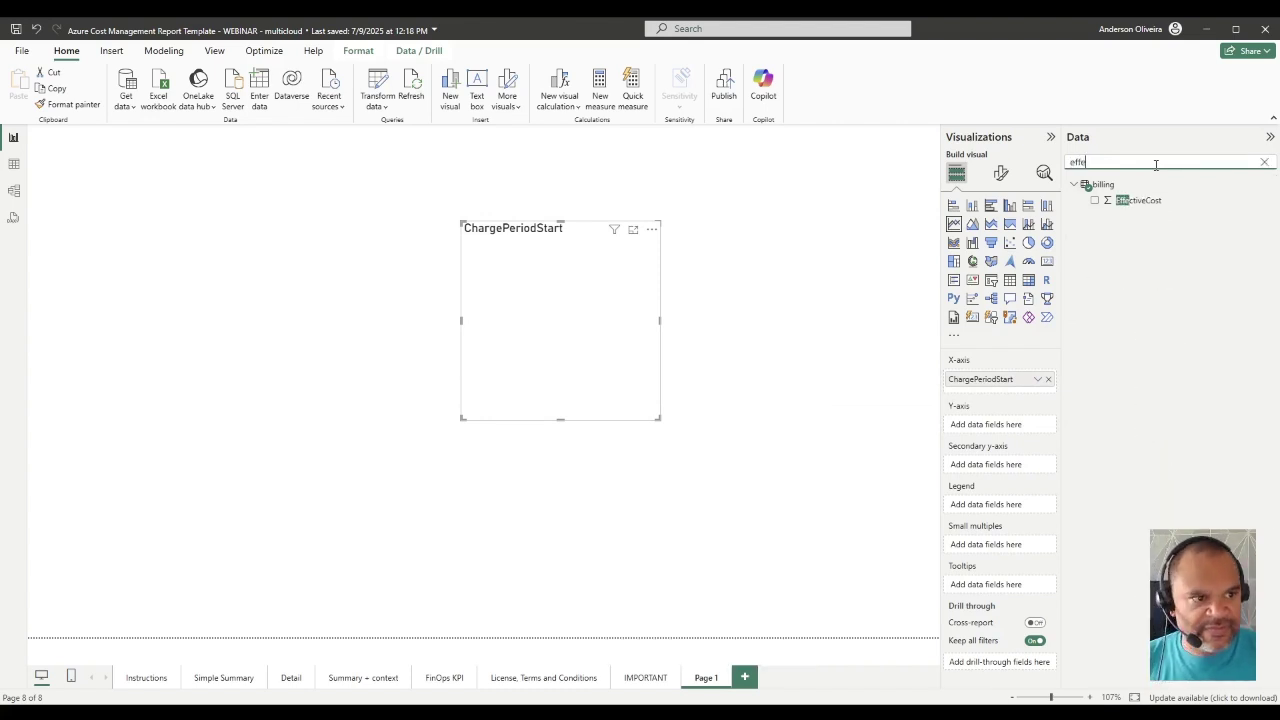
left_click_drag(1130, 201, 1014, 424)
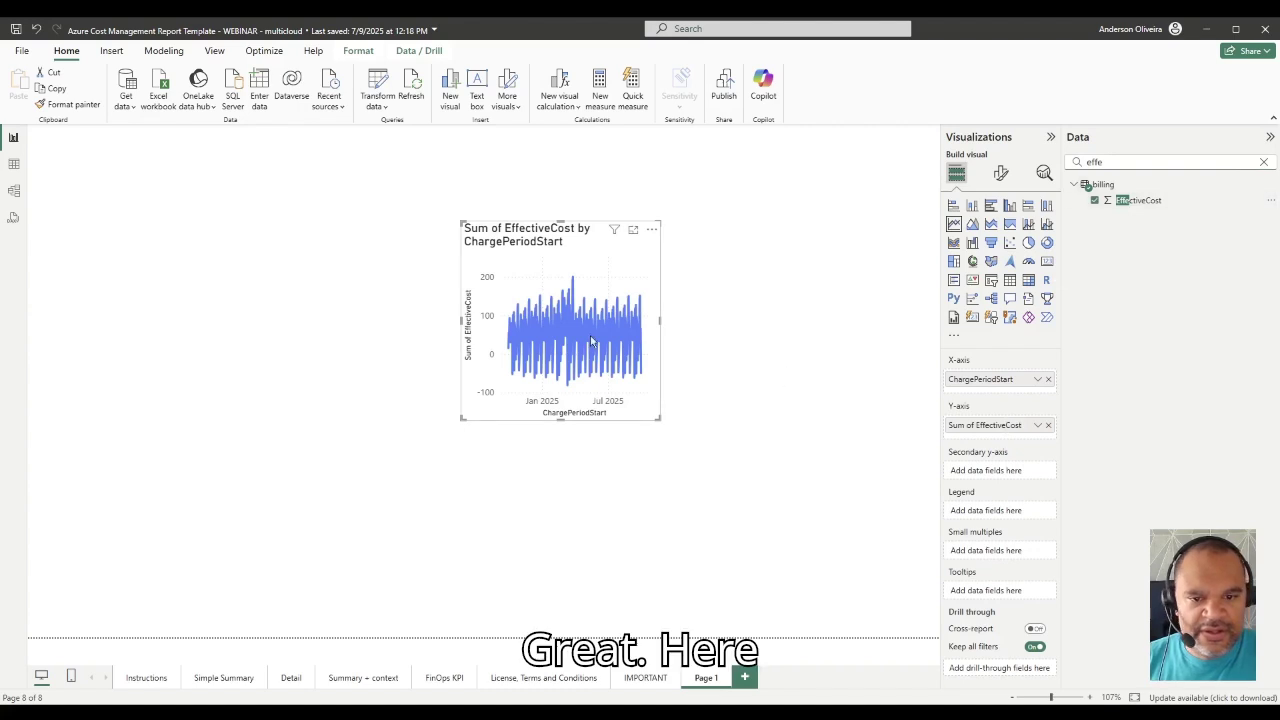
Widen the EffectiveCost line chart on both sides and move it lower on the page.
left_click_drag(461, 320, 153, 320)
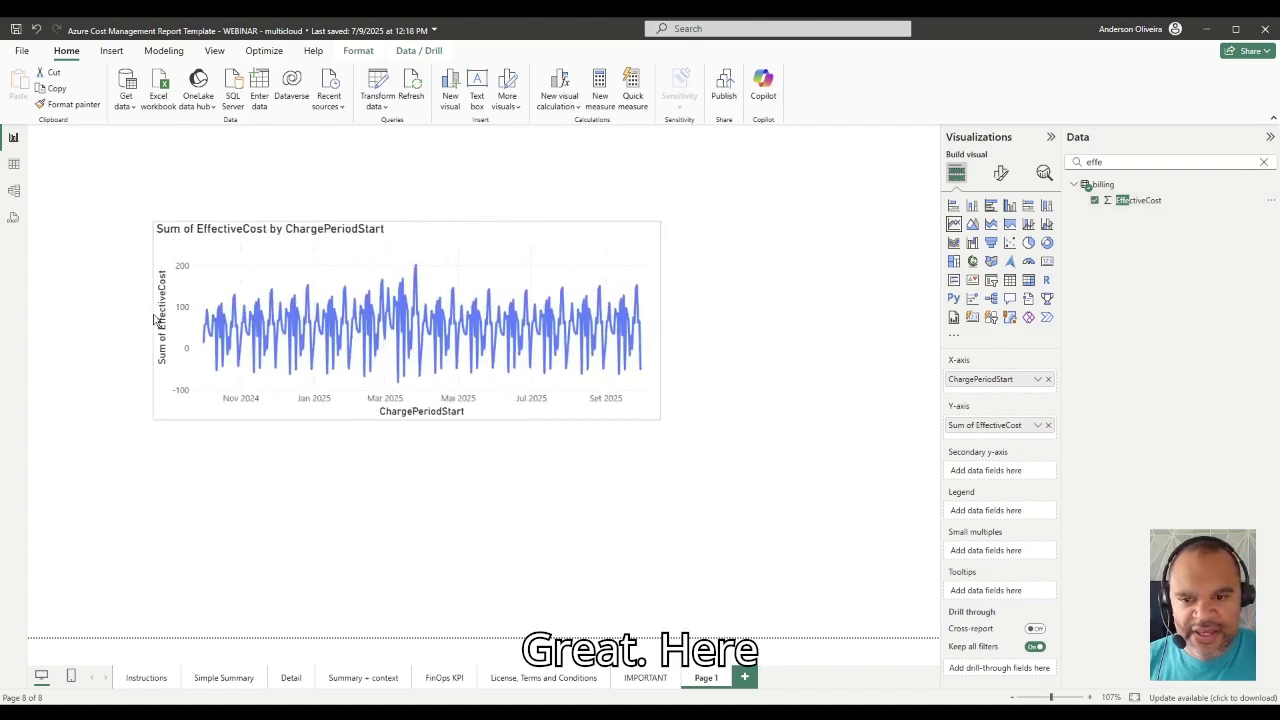
left_click_drag(517, 254, 511, 328)
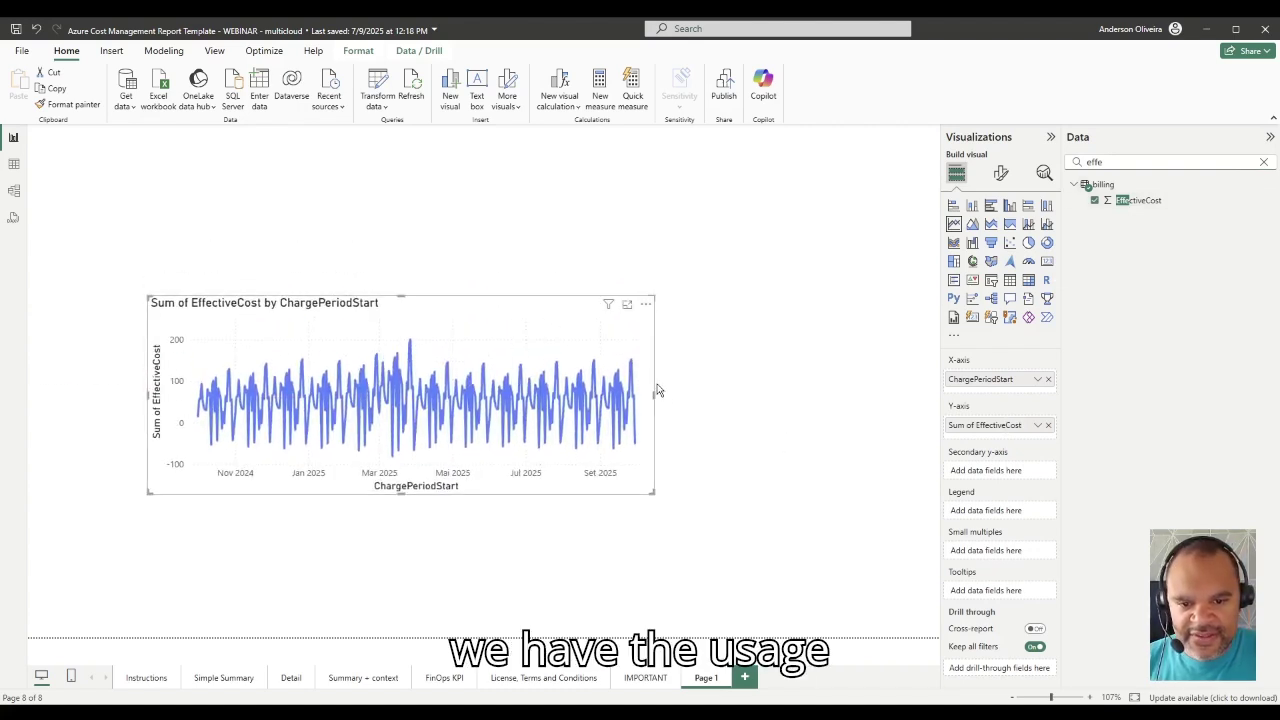
left_click_drag(653, 395, 761, 400)
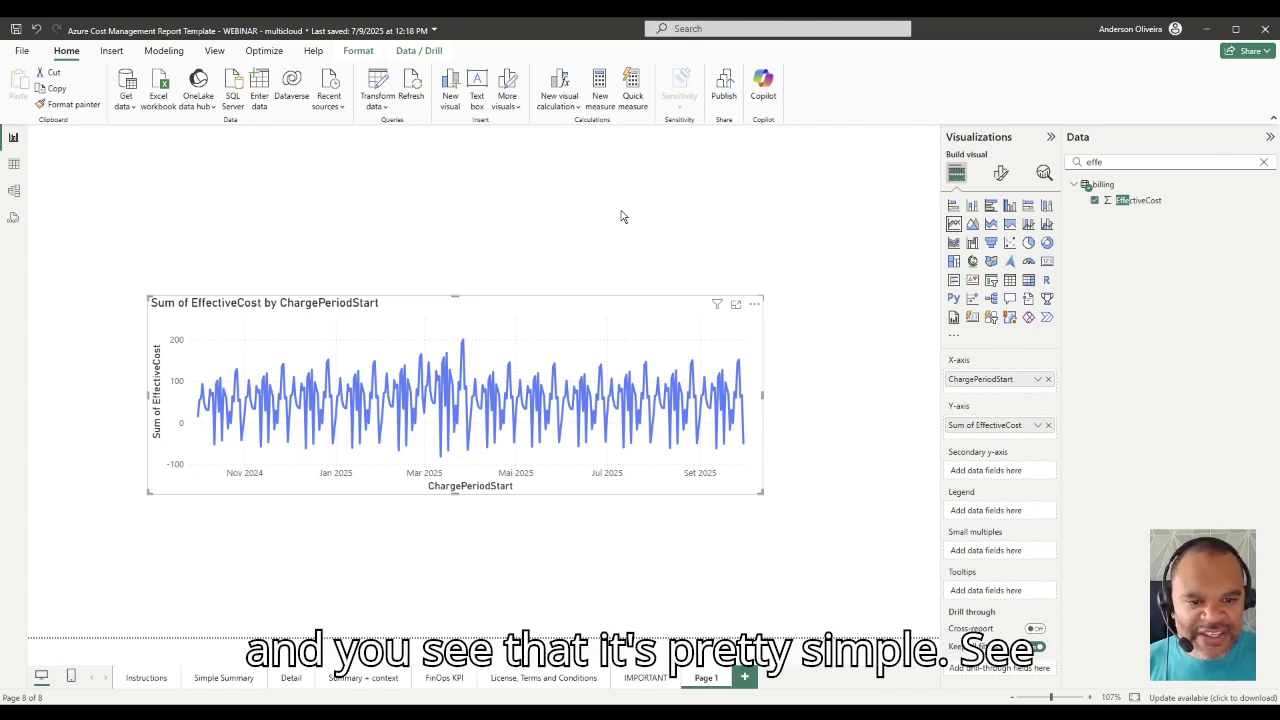
Turn on the Forecast for the EffectiveCost line chart and widen the chart slightly to the right.
left_click(1044, 175)
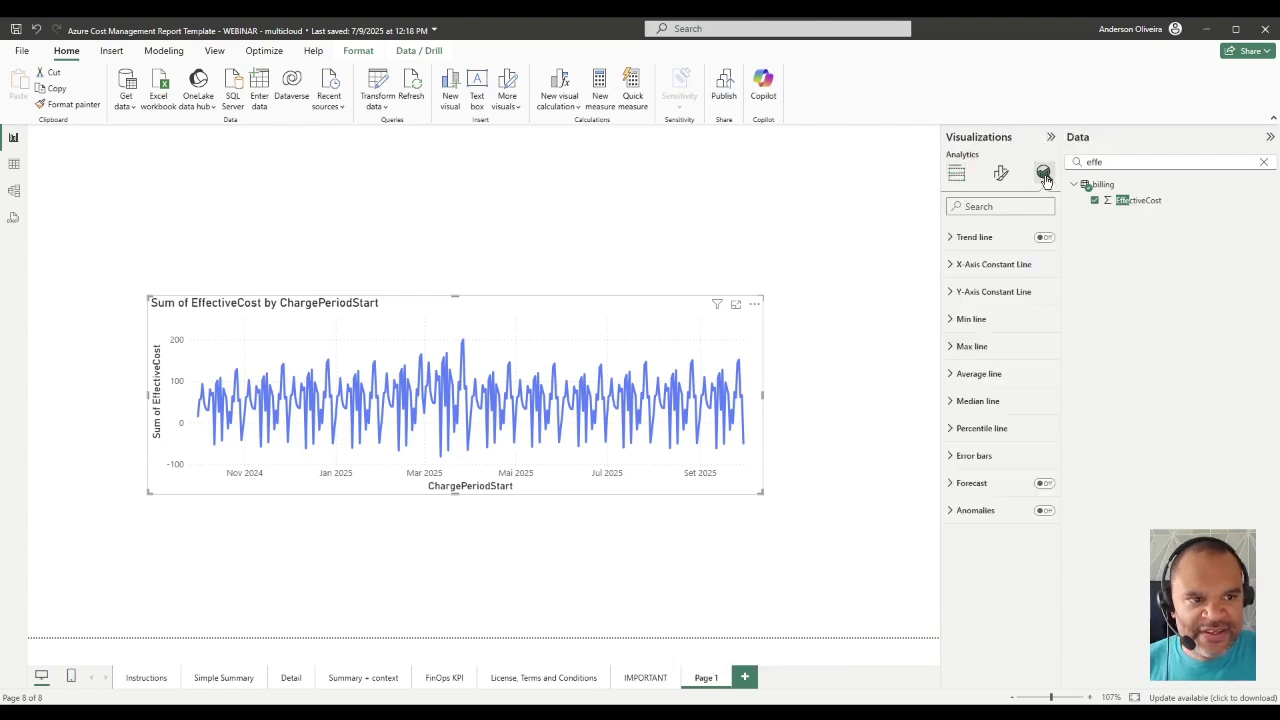
left_click(1046, 485)
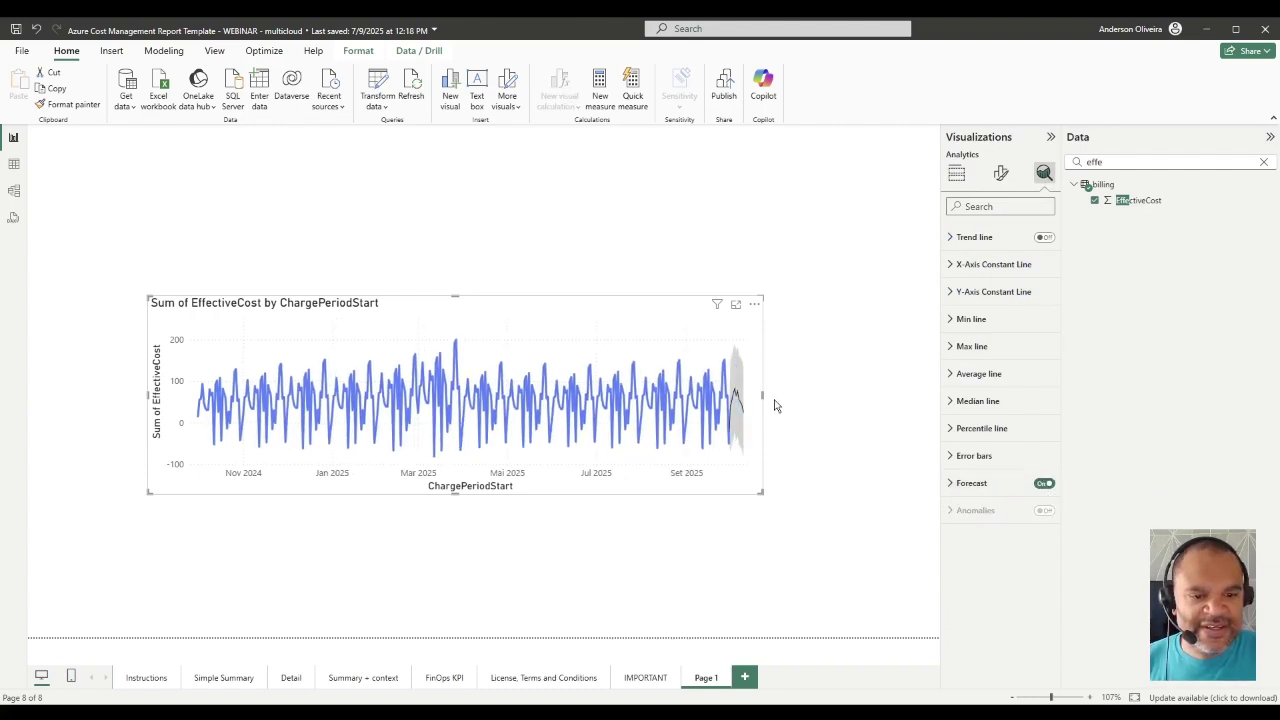
left_click_drag(762, 396, 811, 396)
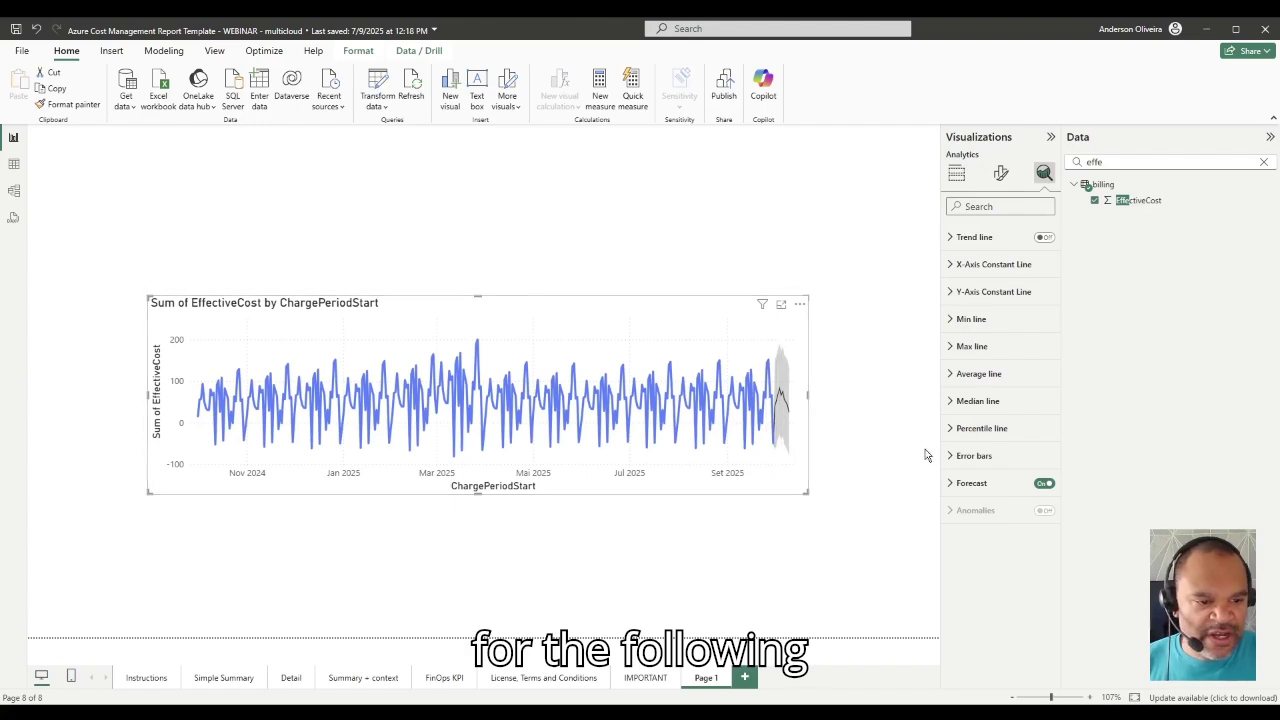
Set the forecast units to Months with a forecast length of 4 and apply the settings.
left_click(954, 485)
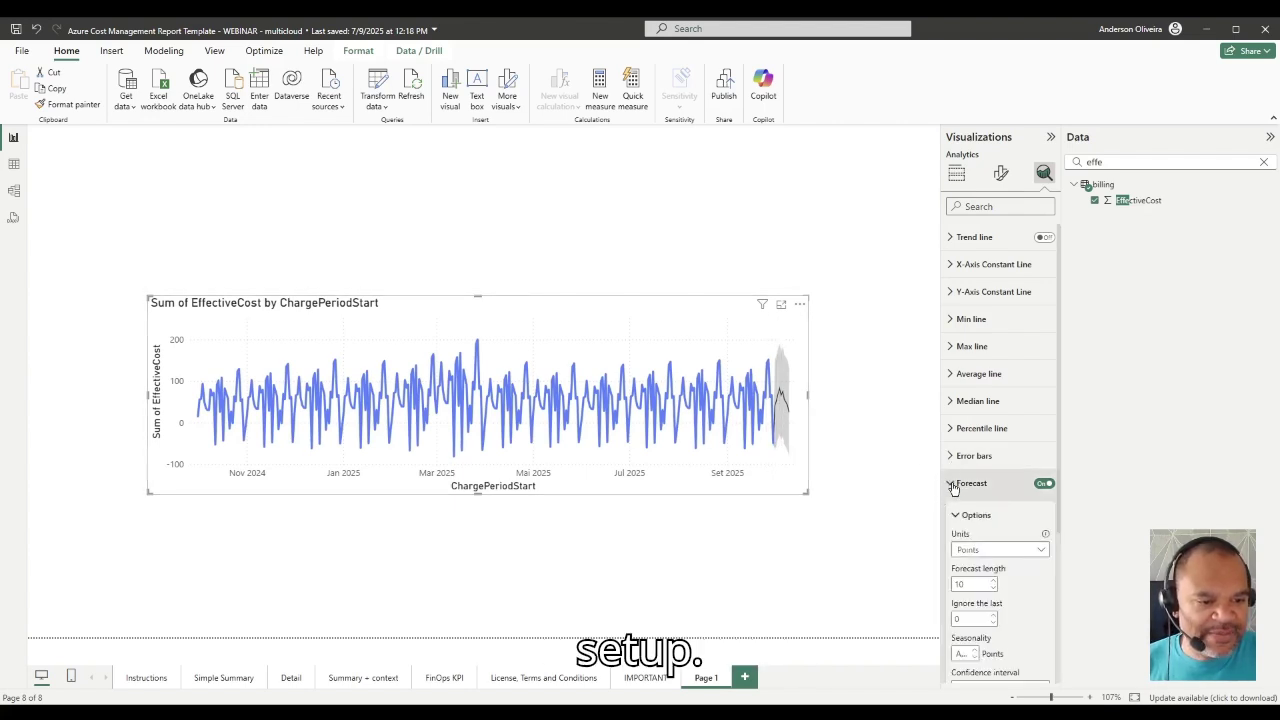
scroll(955, 430, "down", 3)
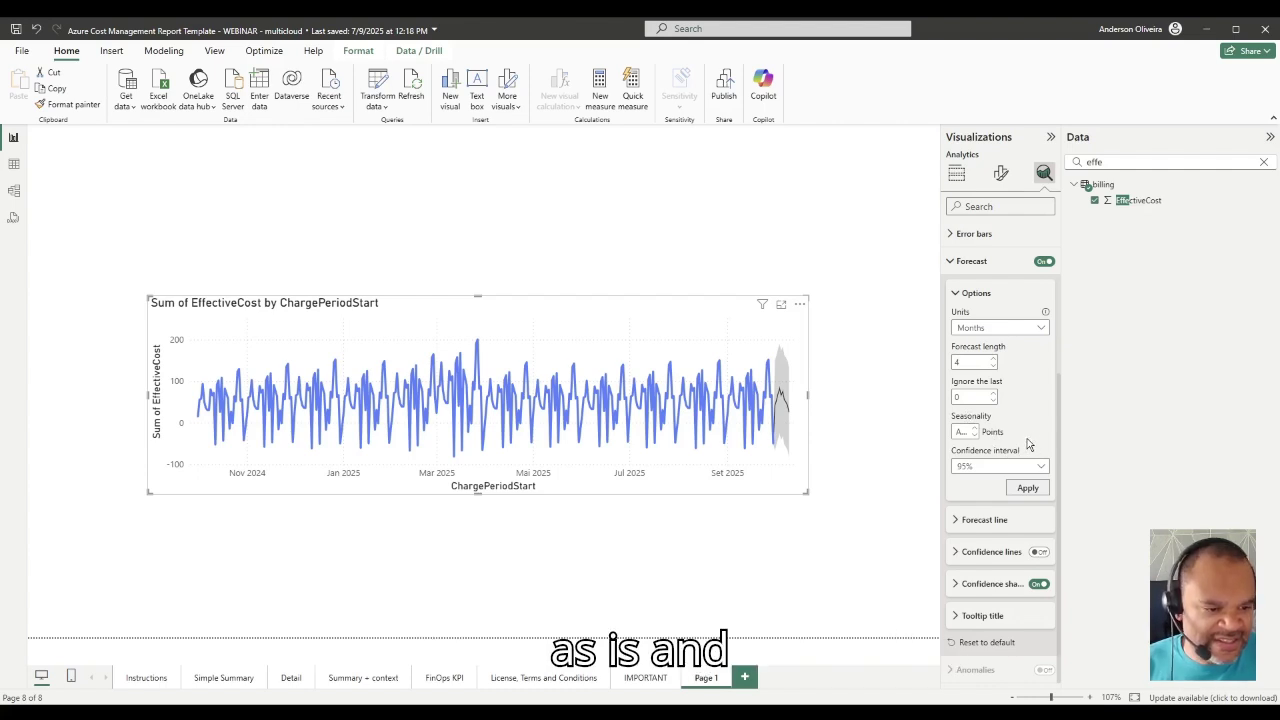
left_click(1028, 490)
left_click(1029, 490)
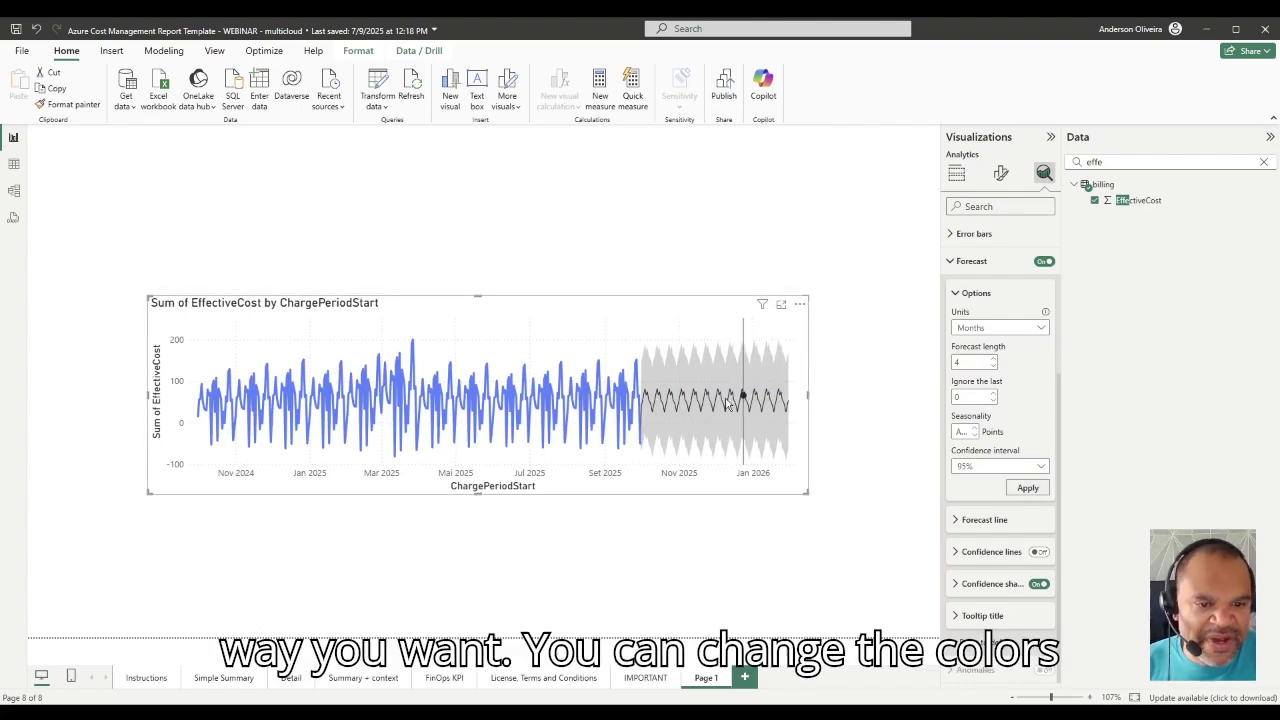
mouse_move(668, 377)
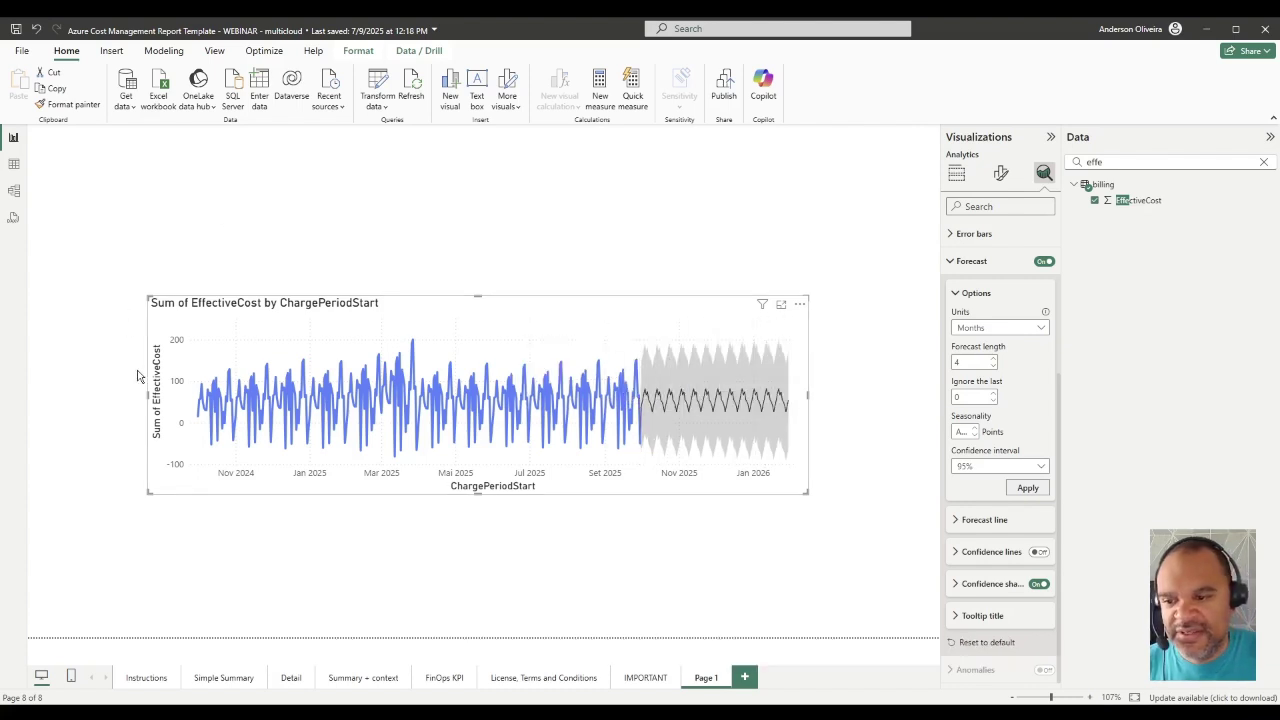
Narrow the chart from its left side and add a ServiceCategory slicer in the freed space.
left_click_drag(150, 400, 289, 400)
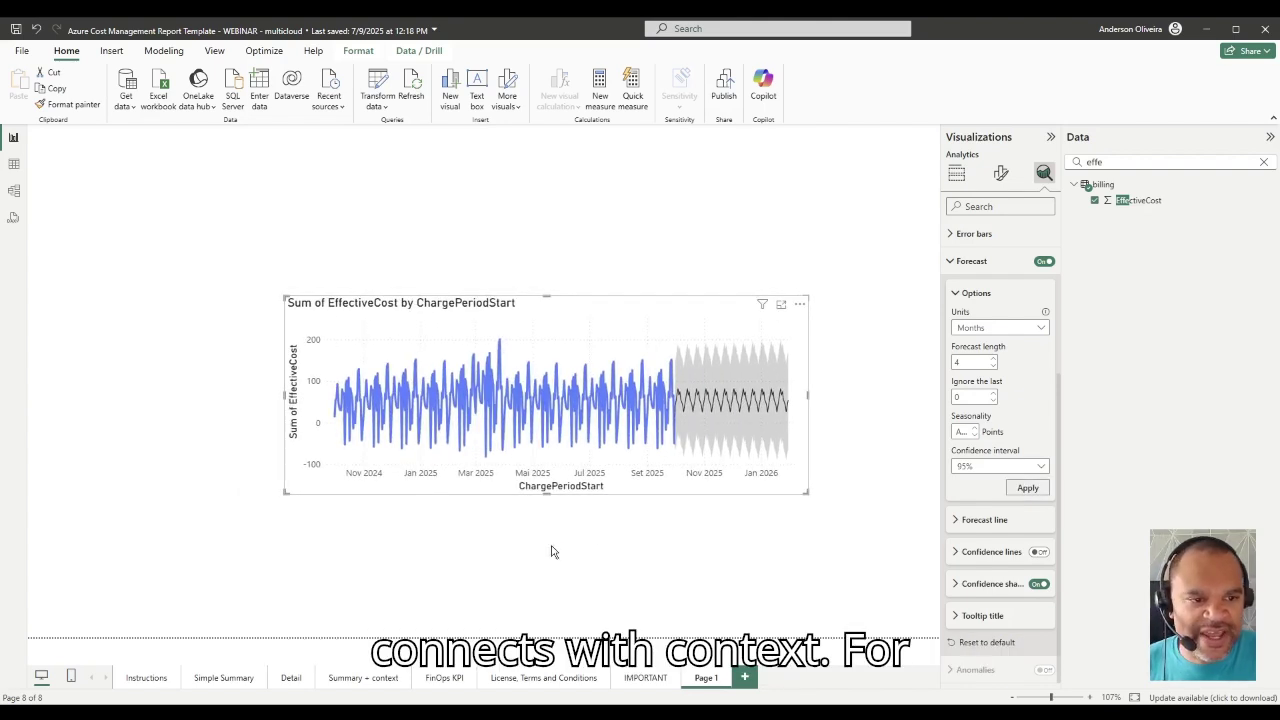
left_click(876, 179)
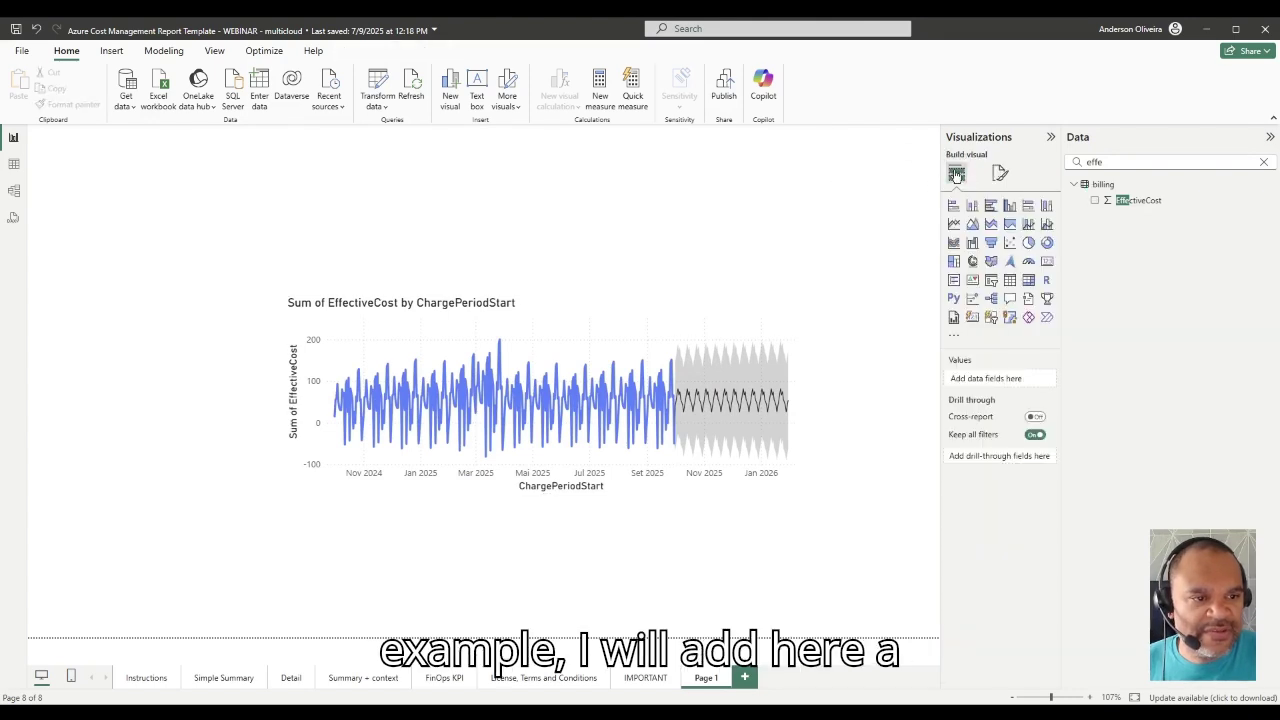
left_click(991, 281)
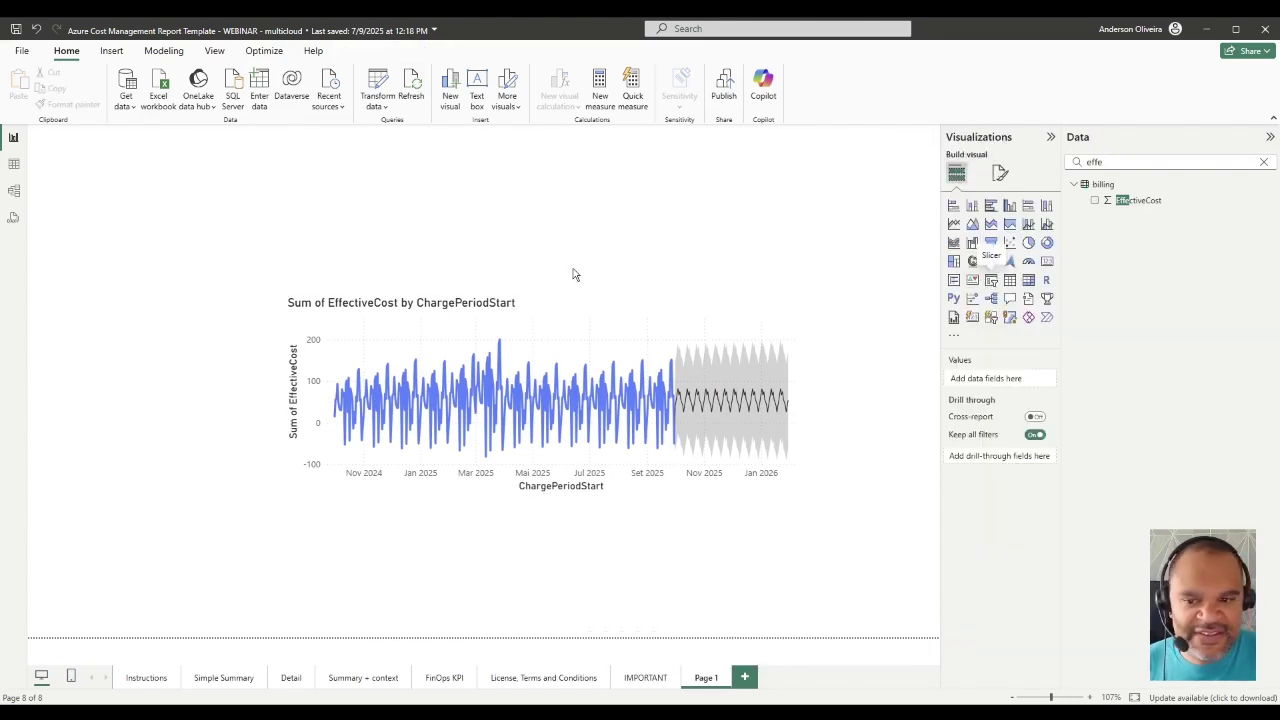
left_click(1263, 163)
type("categ")
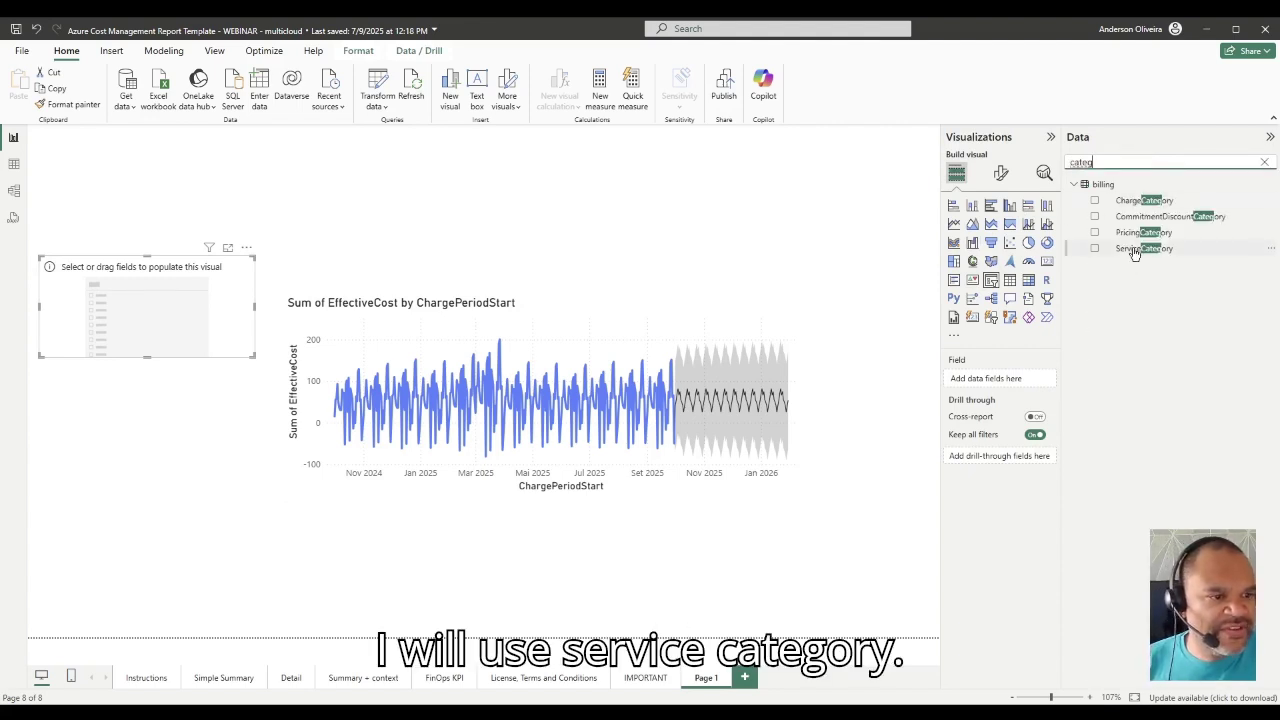
left_click_drag(1135, 253, 1005, 385)
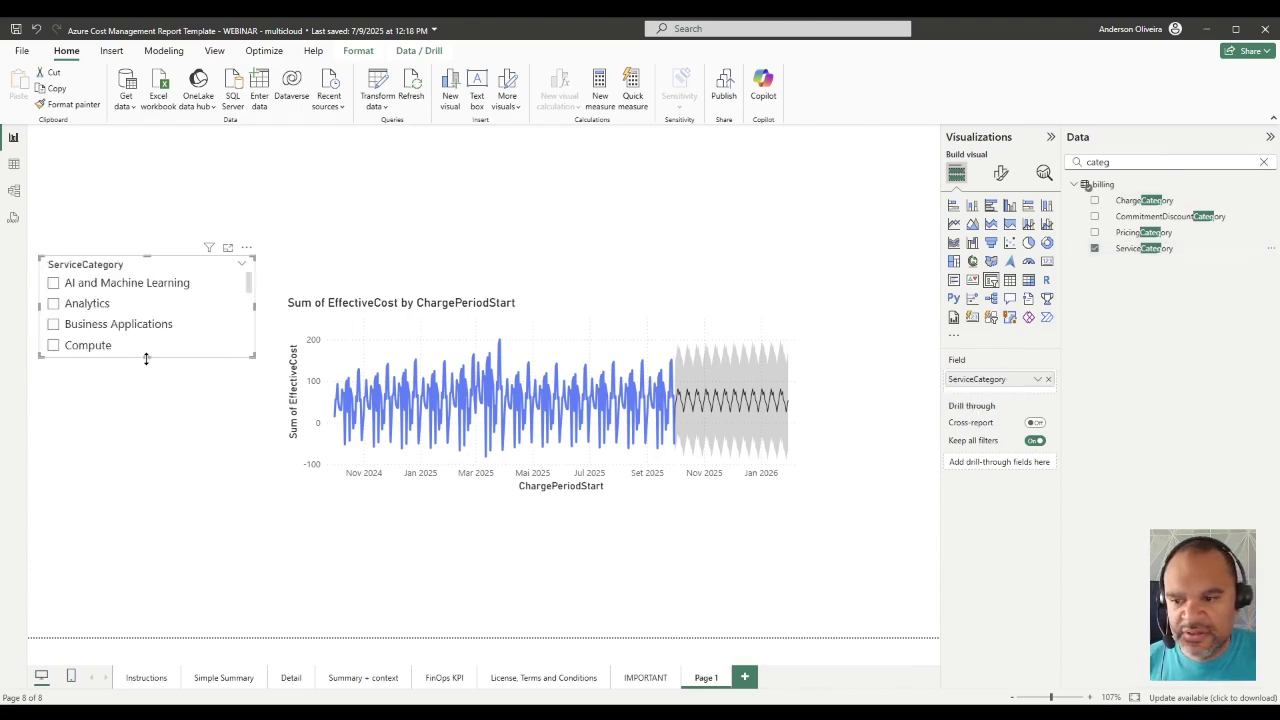
Lengthen the ServiceCategory slicer to list more categories, try the Databases filter and leave the chart filtered by Compute.
left_click_drag(146, 358, 148, 580)
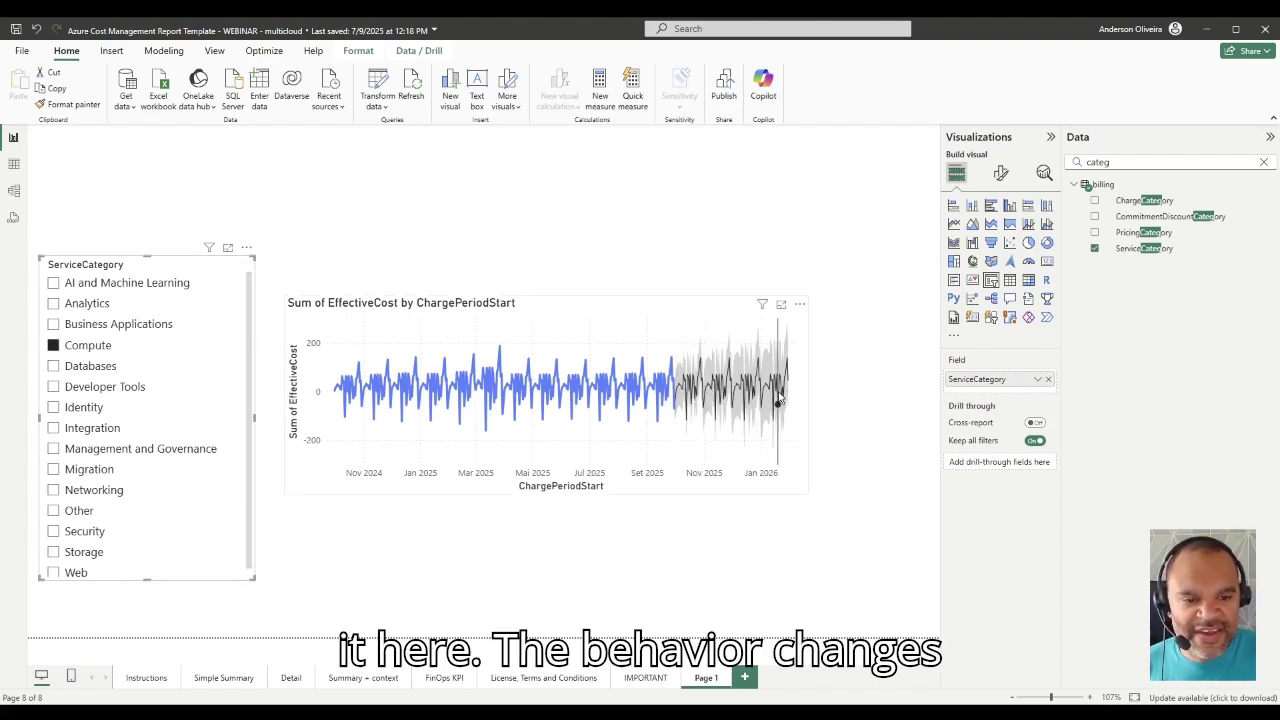
left_click(98, 369)
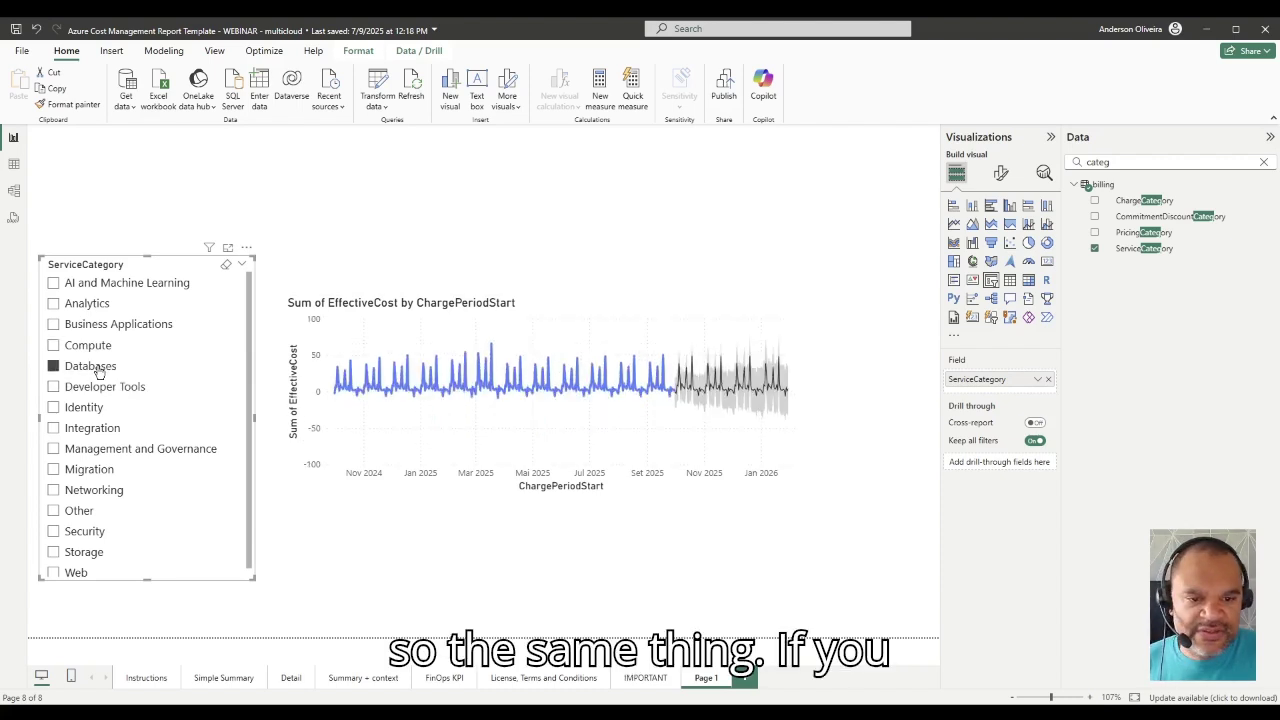
left_click(80, 285)
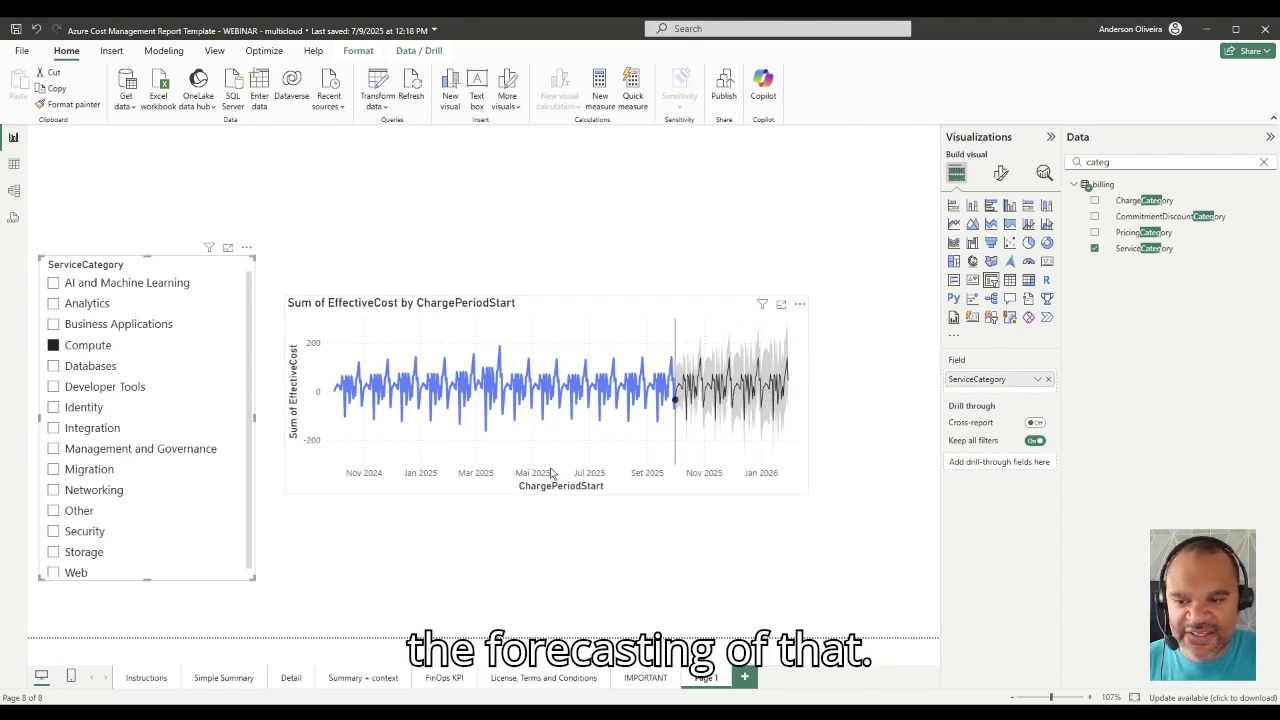
Move the forecast chart up, duplicate it and arrange the copy directly beneath the original.
left_click_drag(572, 284, 551, 246)
left_click(557, 286)
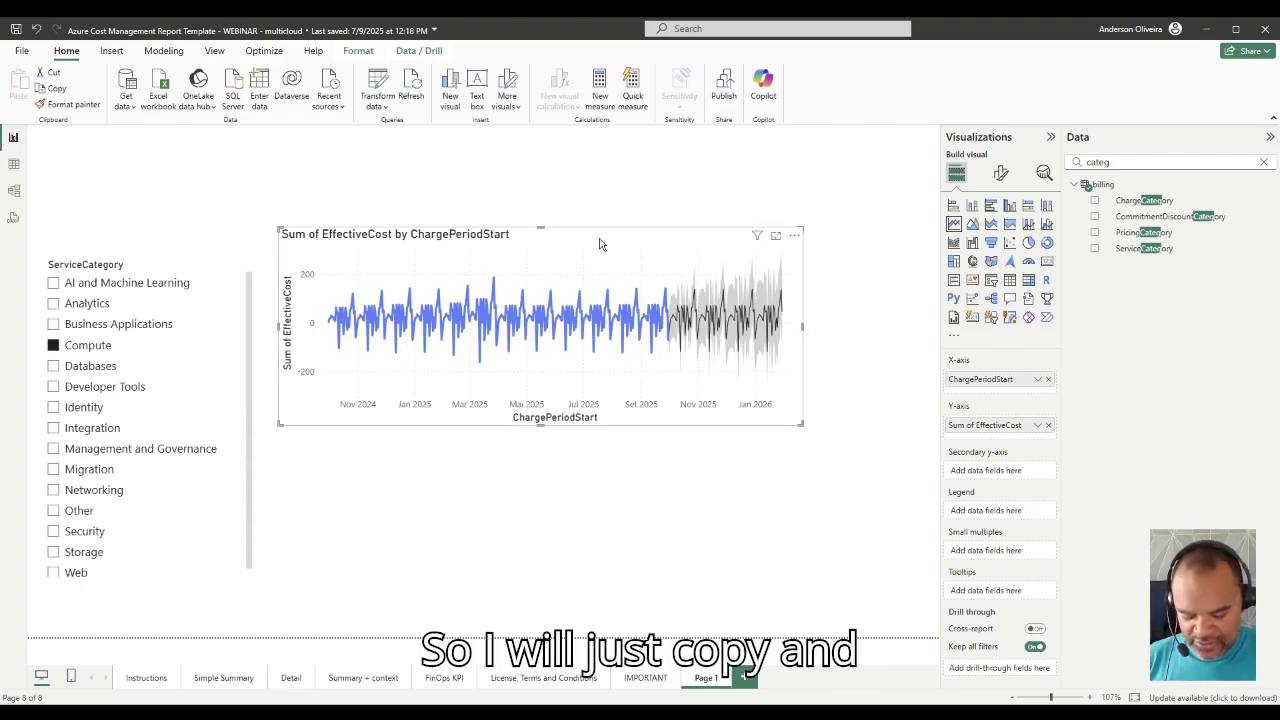
key("ctrl+c")
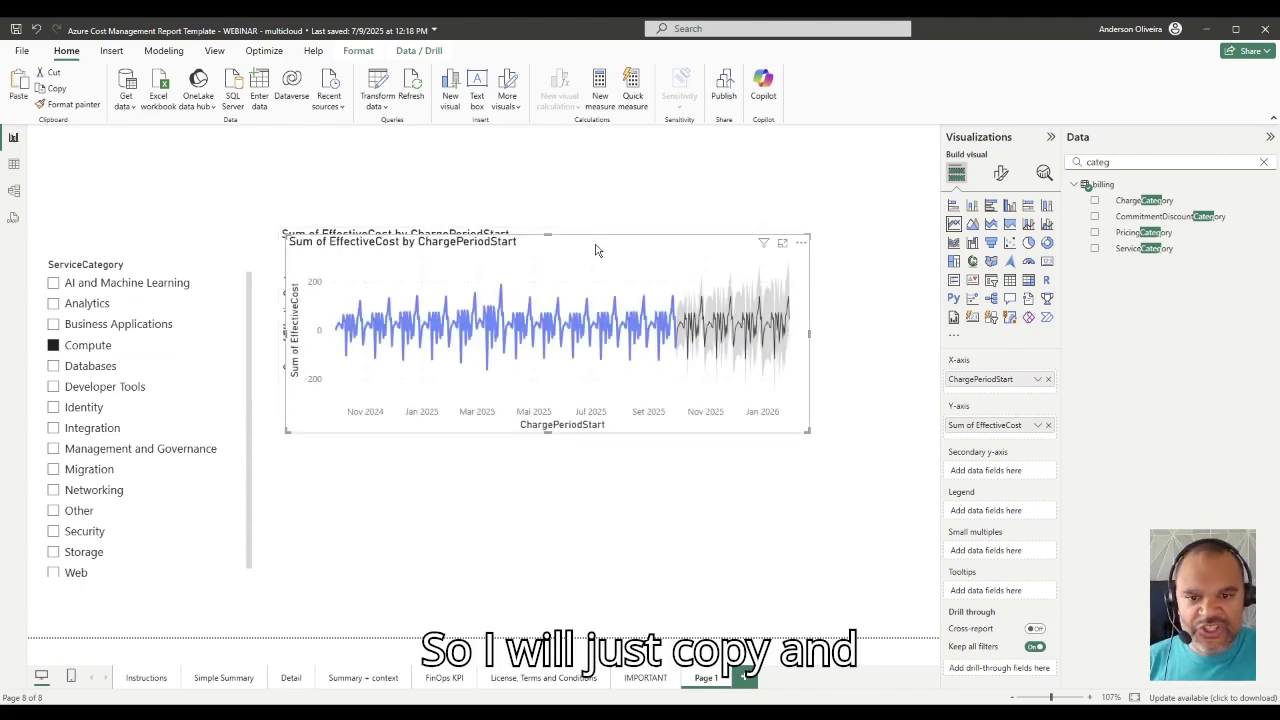
key("ctrl+v")
left_click_drag(600, 248, 599, 439)
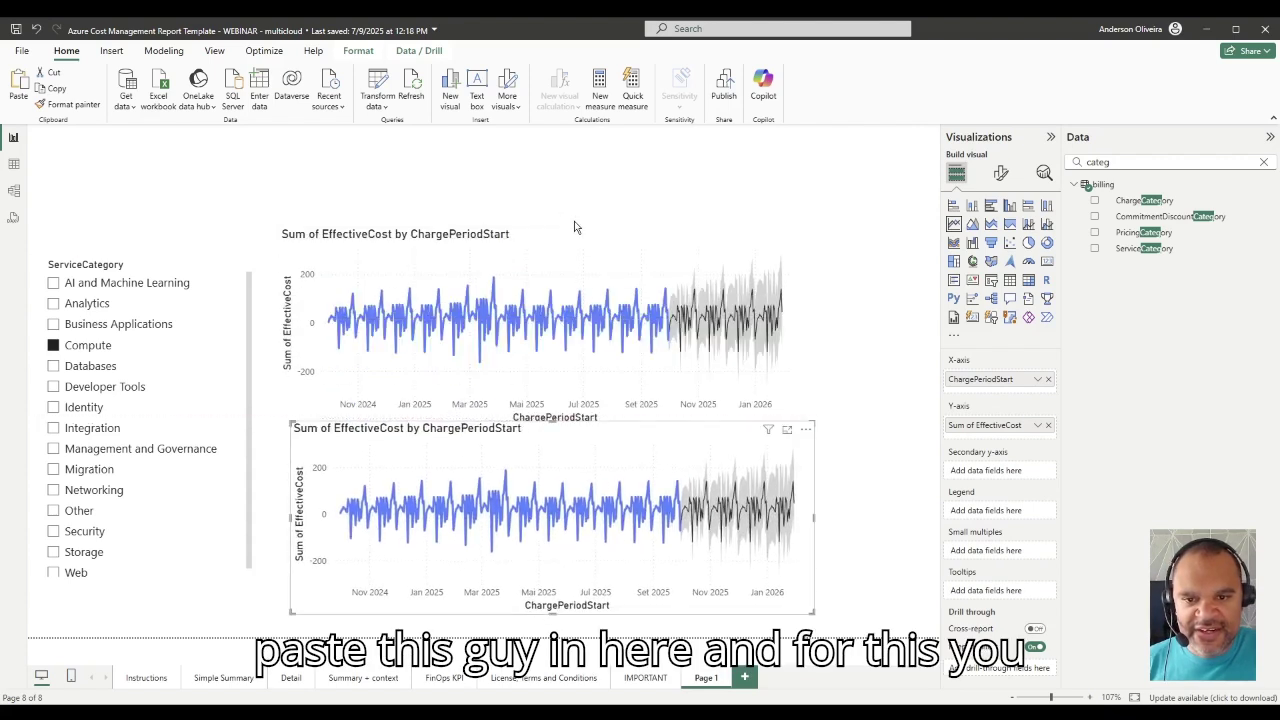
left_click_drag(574, 232, 582, 178)
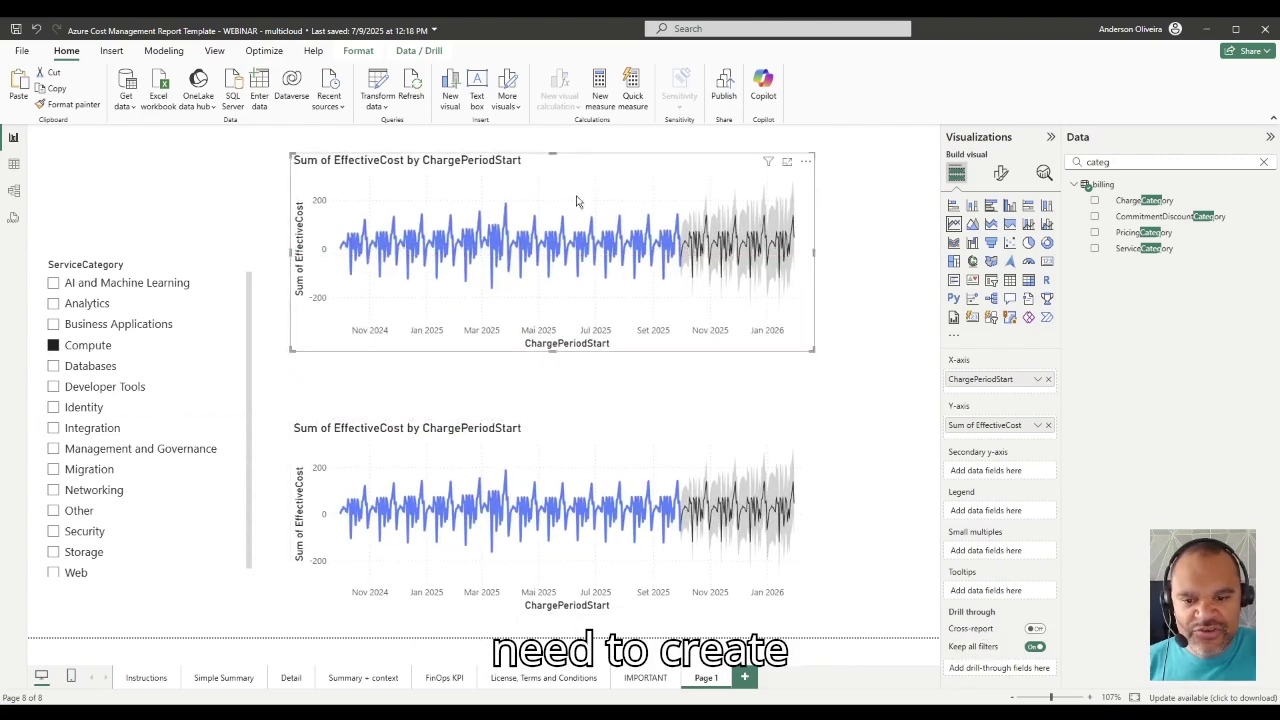
left_click_drag(597, 443, 598, 402)
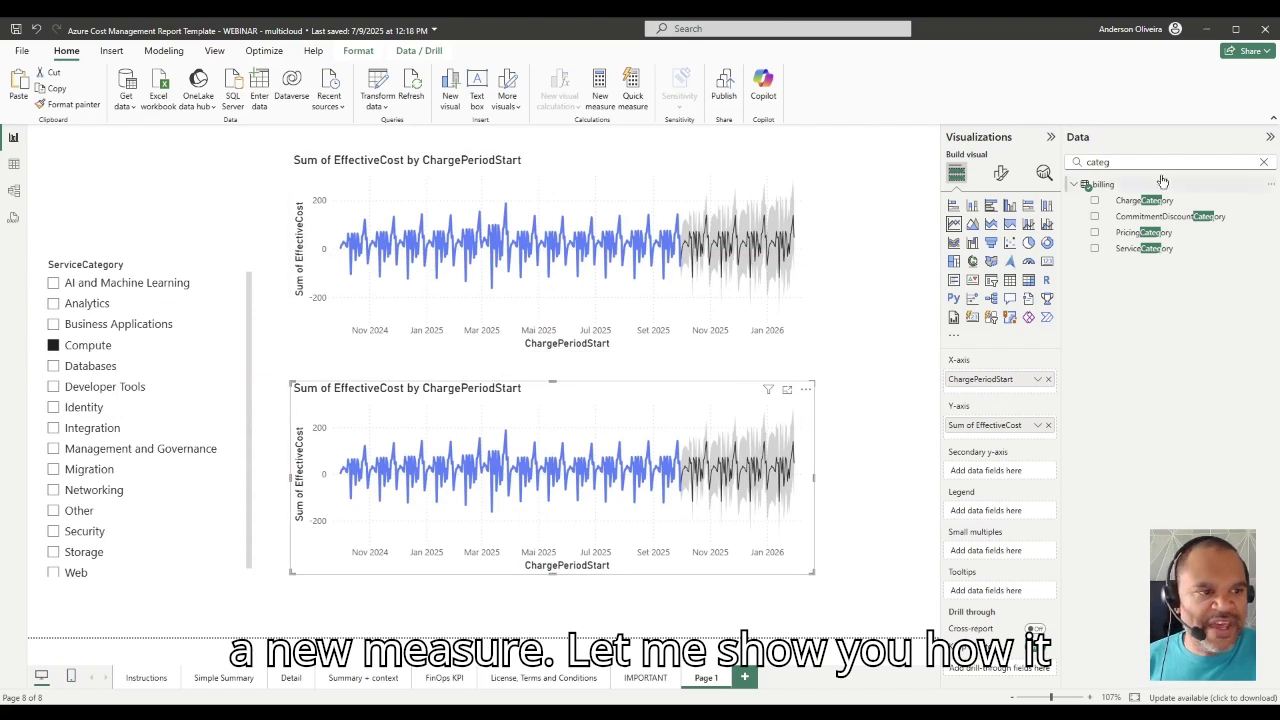
Add to the billing table a measure named EffectiveCost running total in ChargePeriodStart, summing EffectiveCost with CALCULATE over ALLSELECTED rows where ChargePeriodStart is <= its max.
left_click(1265, 166)
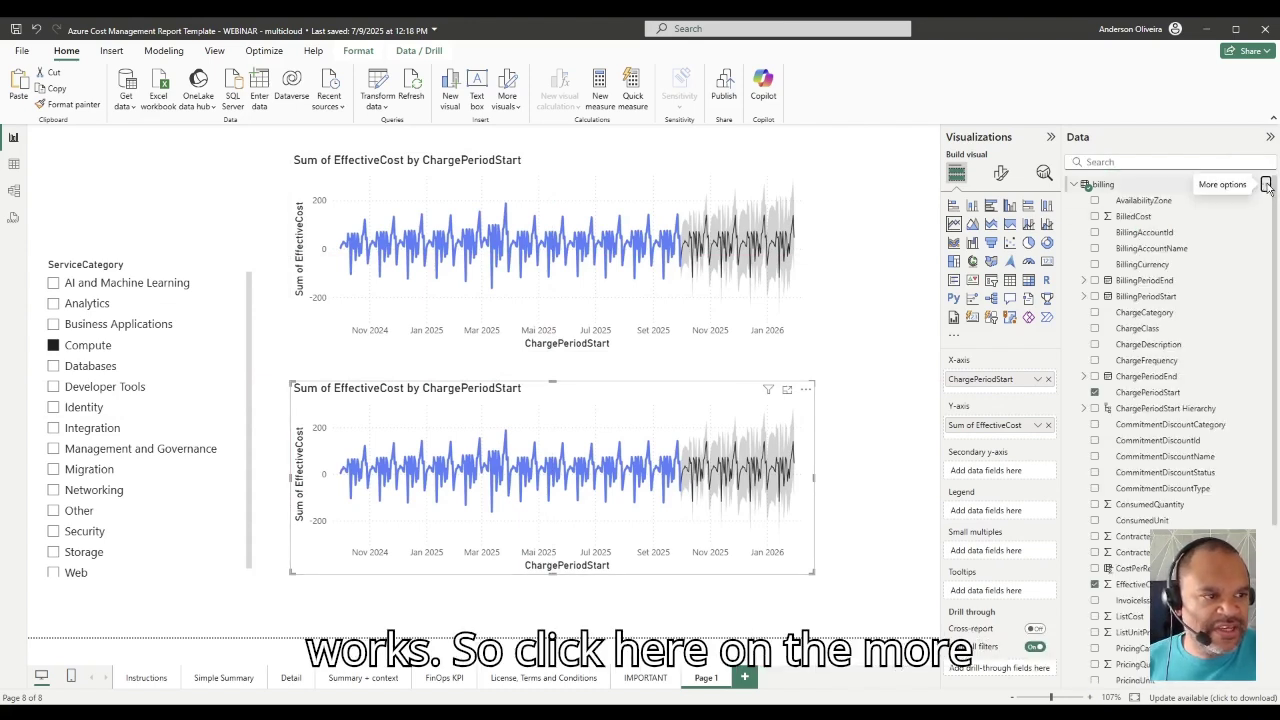
left_click(1268, 186)
left_click(1209, 215)
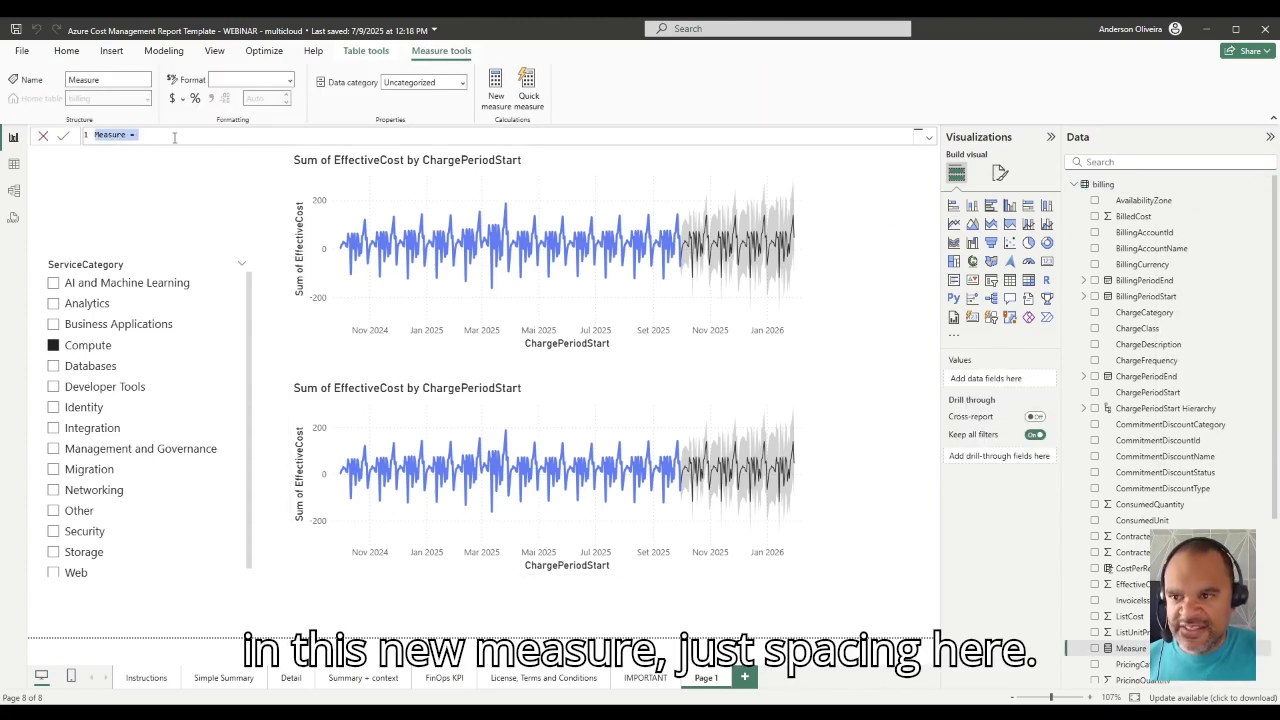
key("ctrl+v")
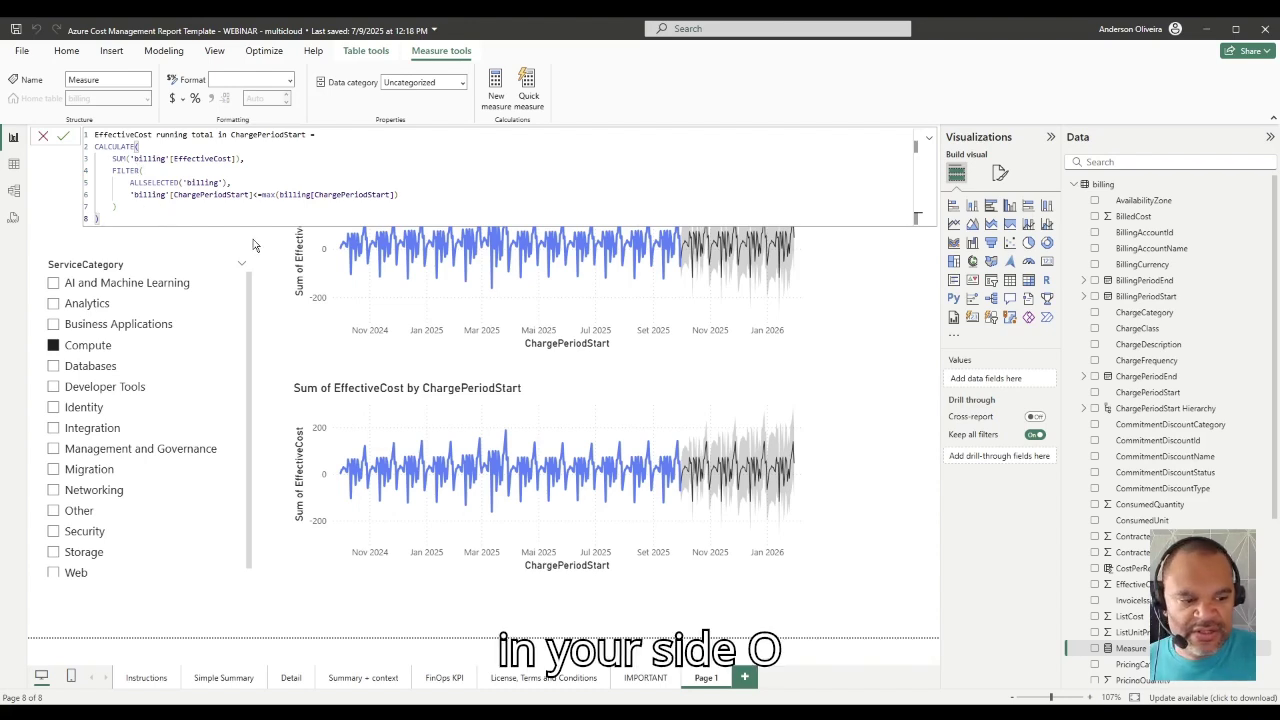
key("Return")
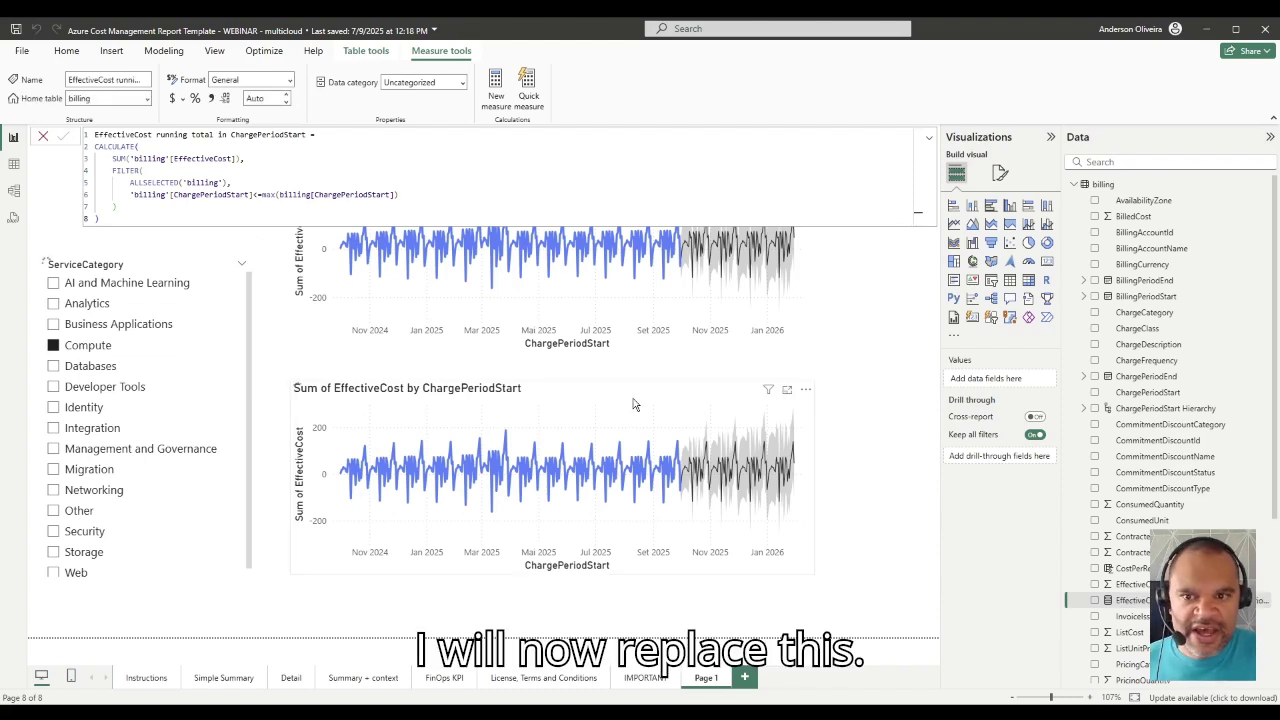
Replace Sum of EffectiveCost on the lower chart's Y-axis with the EffectiveCost running total in ChargePeriodStart measure.
left_click(682, 412)
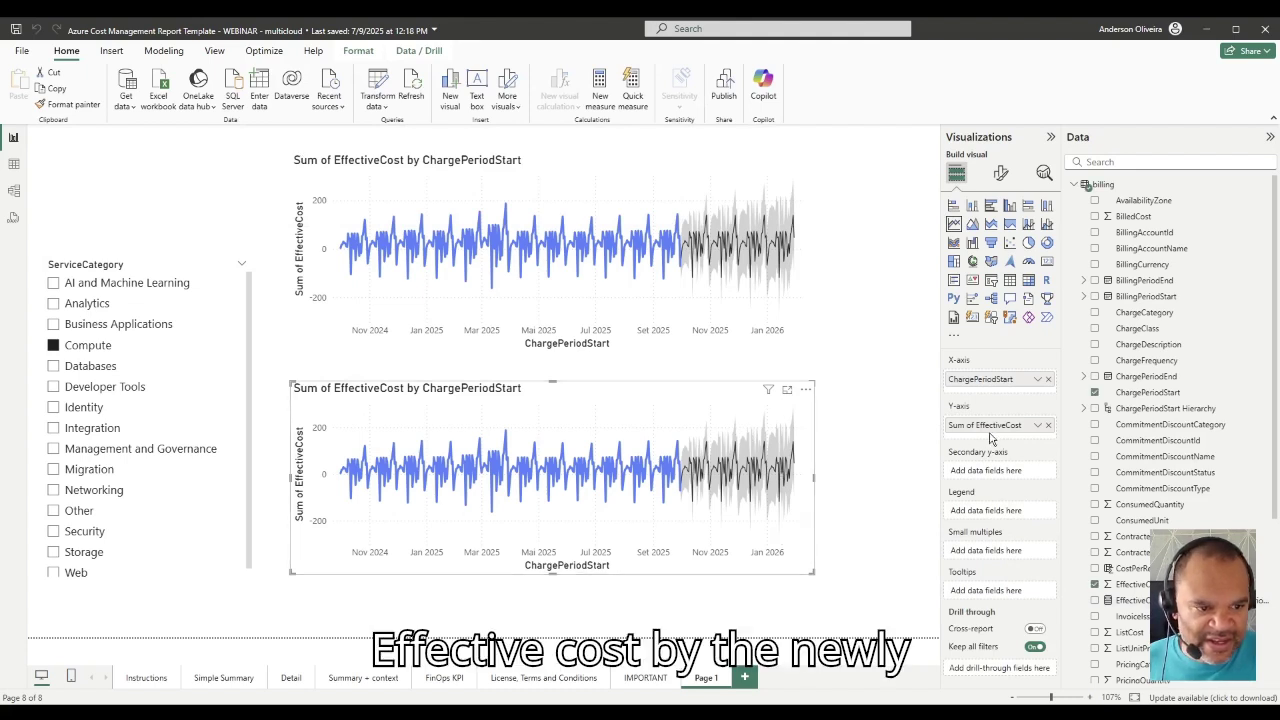
left_click(1048, 426)
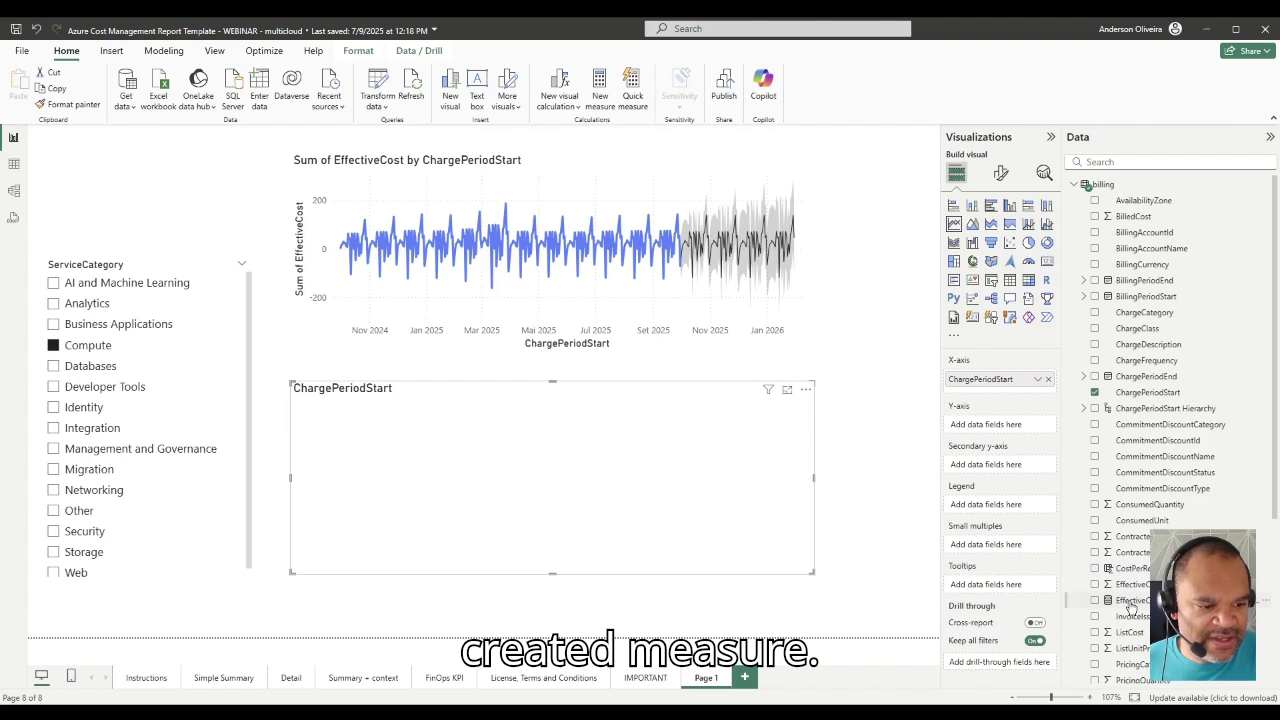
left_click_drag(1004, 430, 1002, 429)
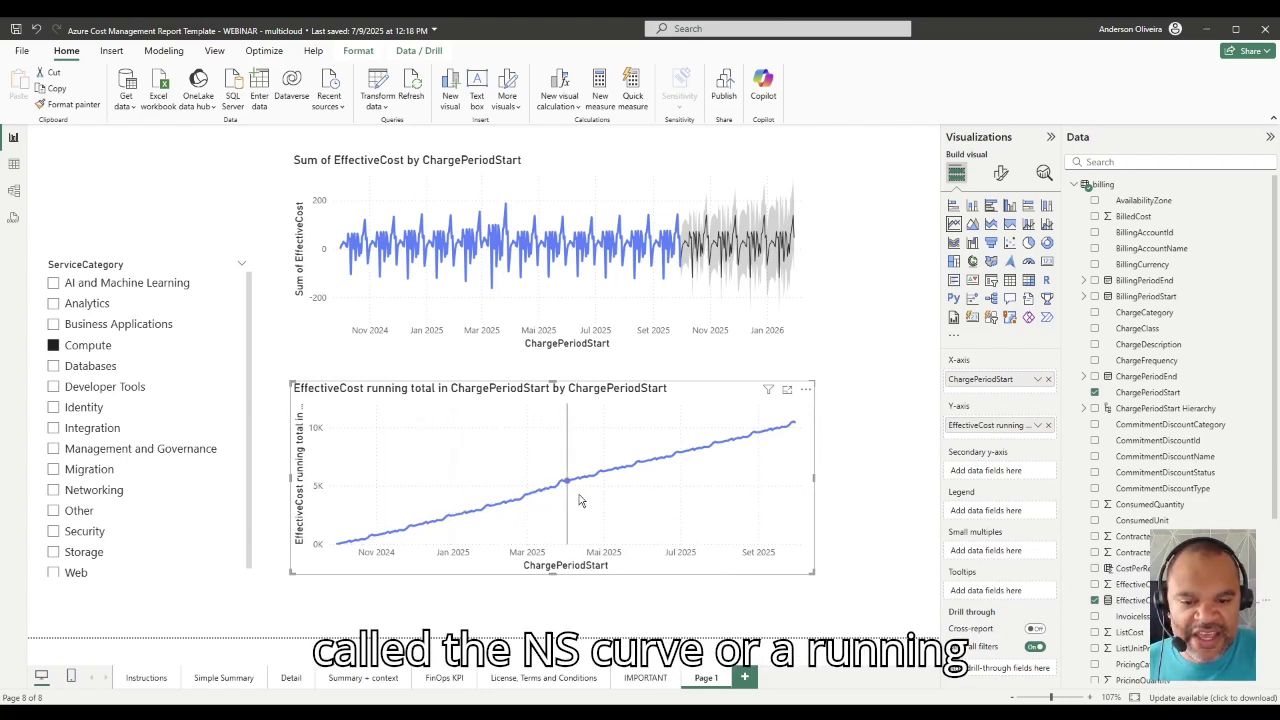
mouse_move(595, 498)
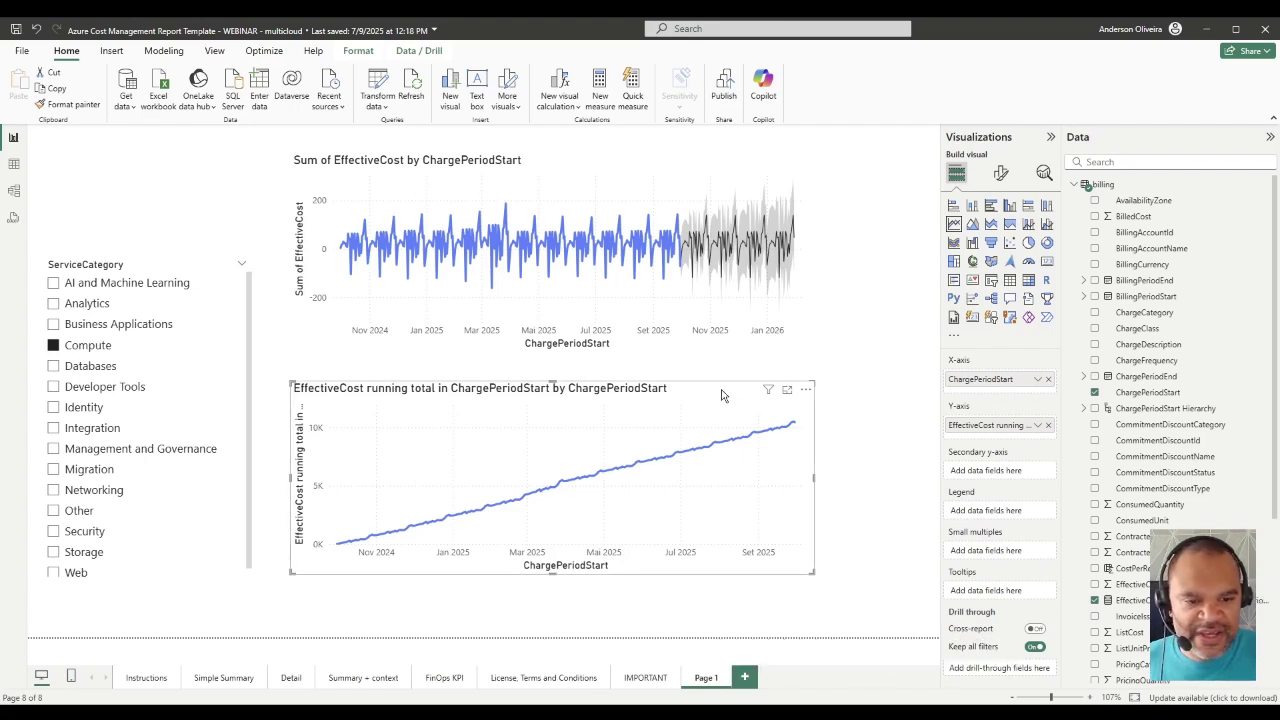
Turn on the forecast for the running-total line chart.
left_click(1044, 175)
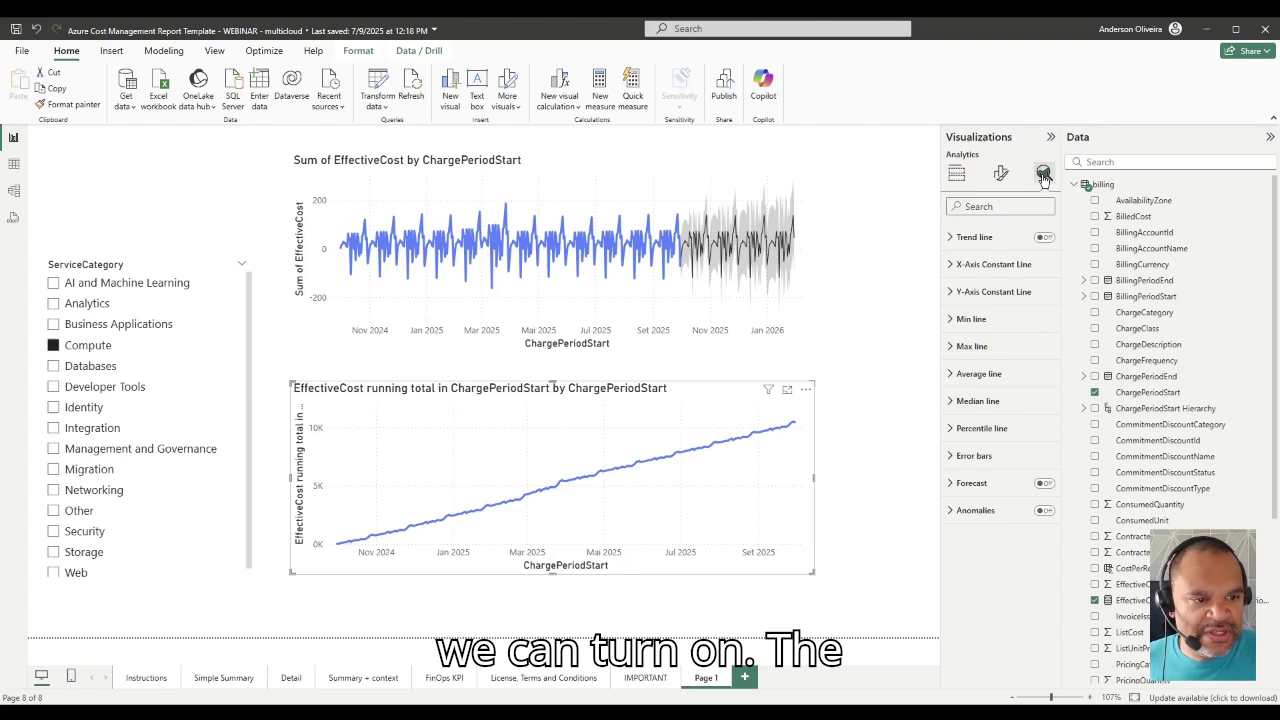
left_click(956, 486)
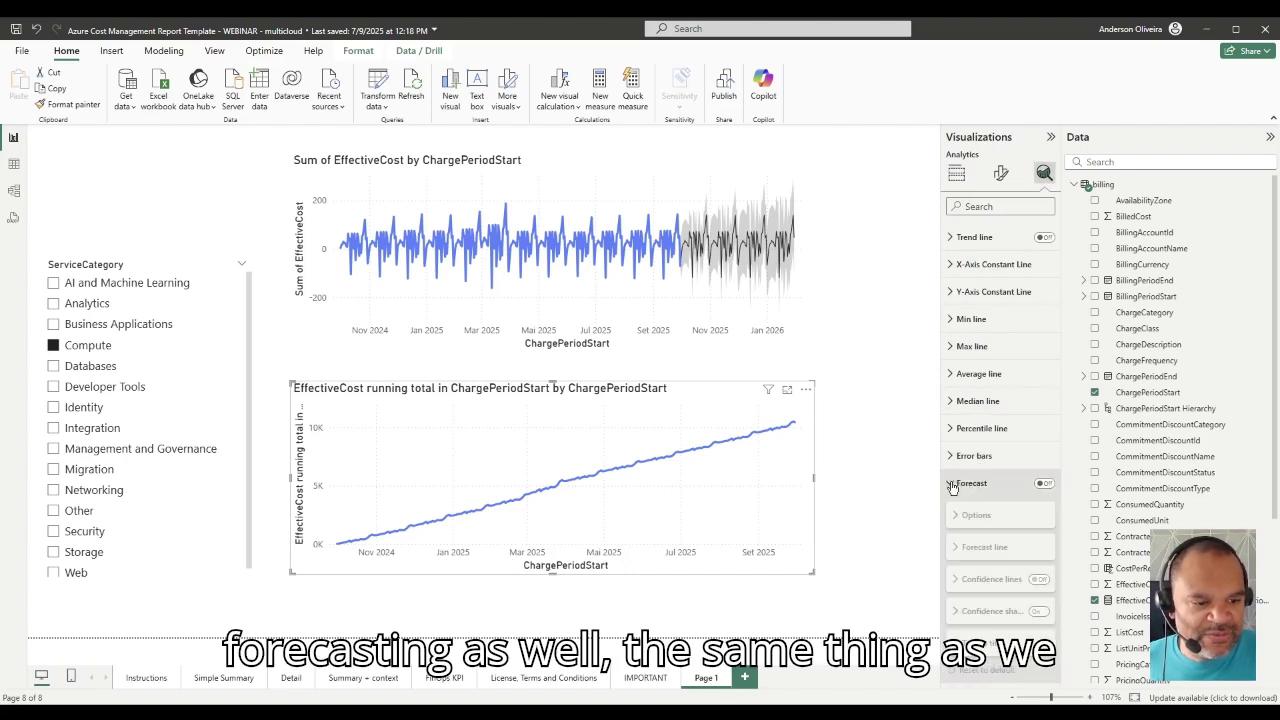
left_click(1044, 484)
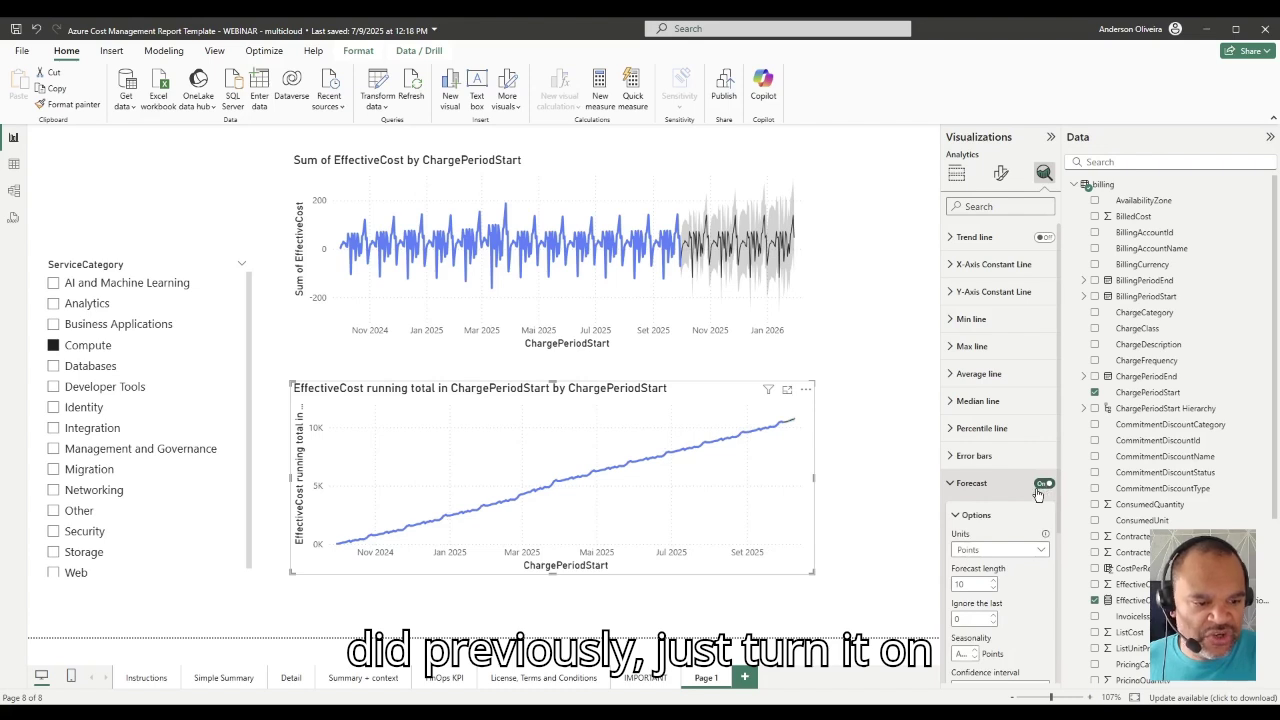
Set the running-total forecast's units to Months and its length to 4, apply the settings and inspect the forecast bounds at 16-01-2026.
scroll(1004, 499, "down", 1)
scroll(1004, 499, "down", 3)
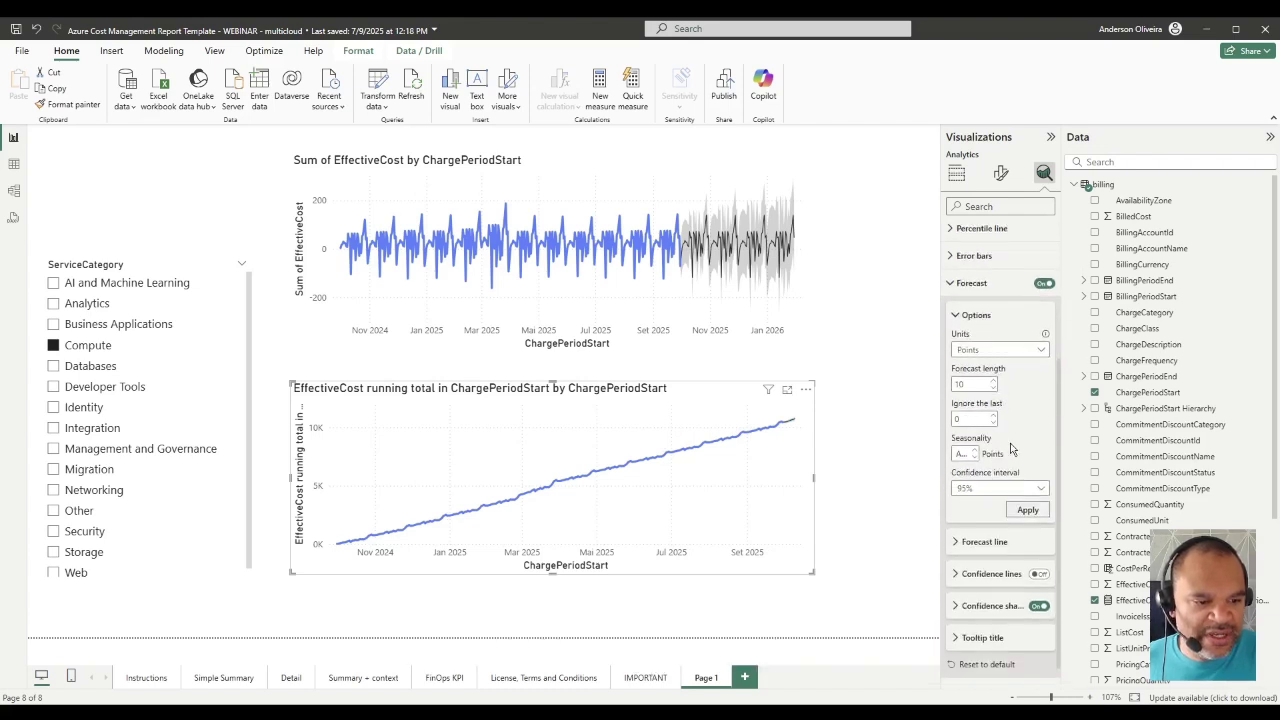
left_click(1040, 350)
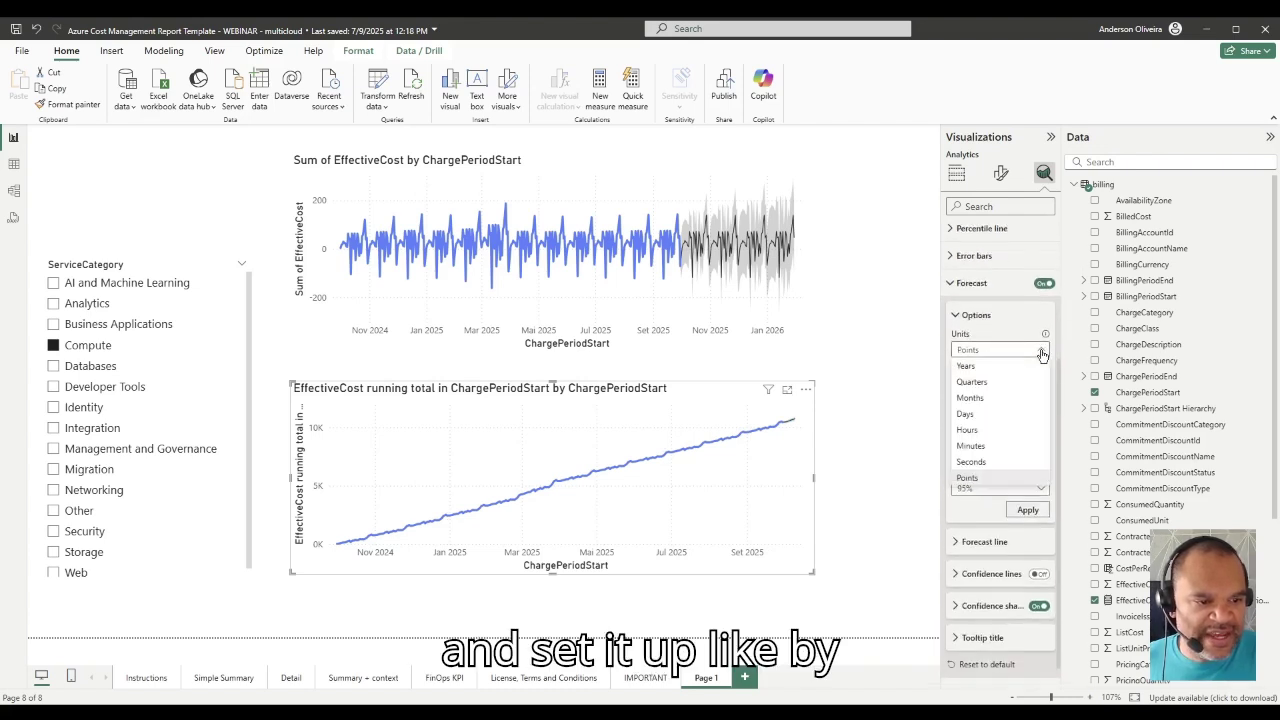
left_click(1000, 400)
double_click(960, 383)
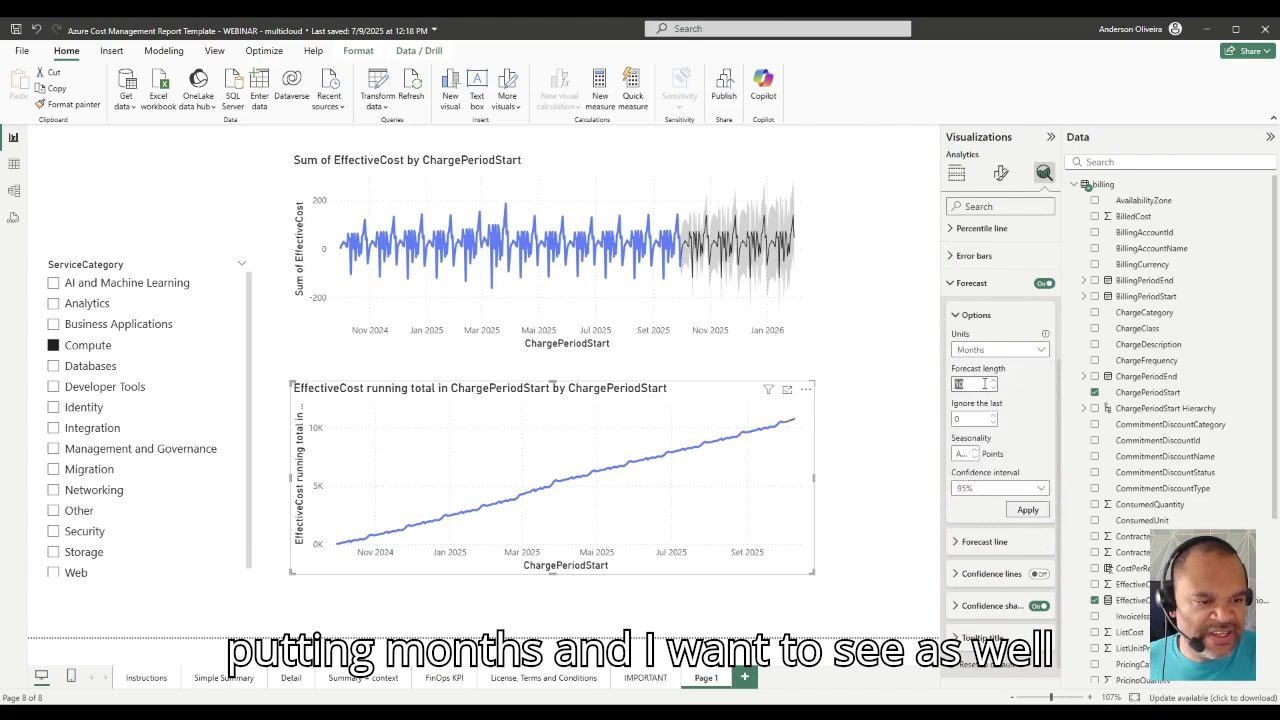
type("4")
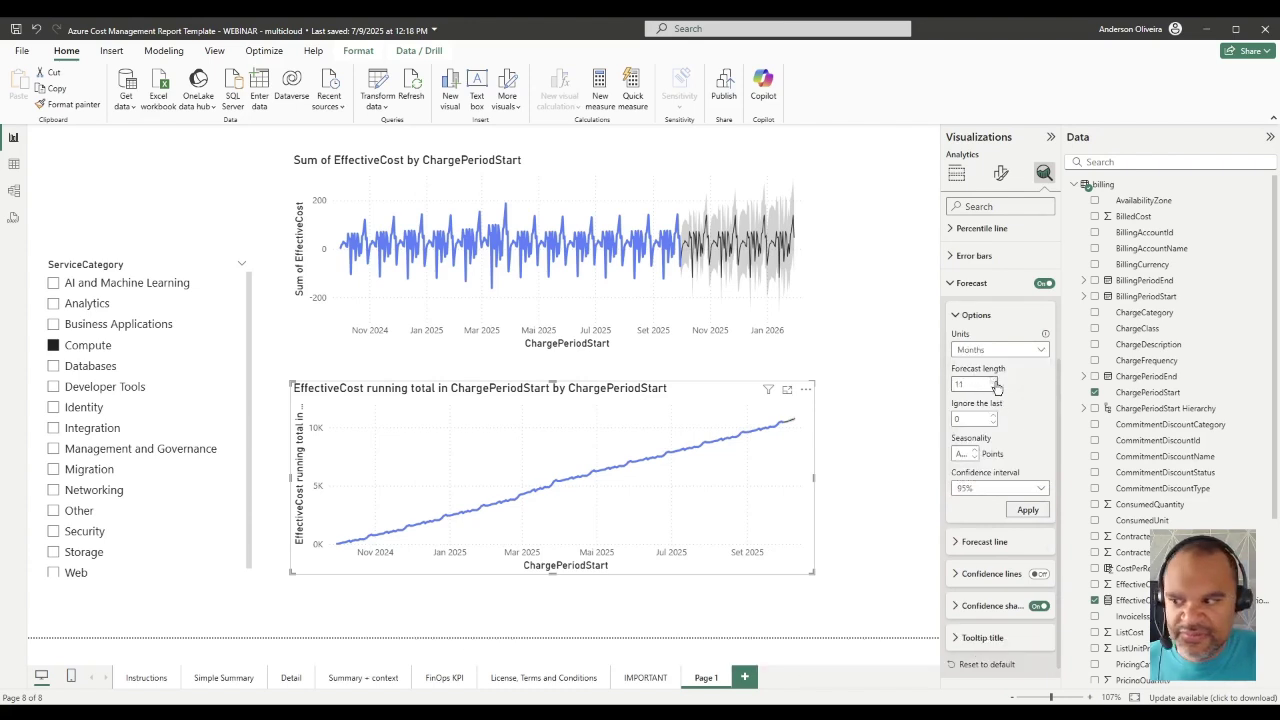
left_click(1040, 514)
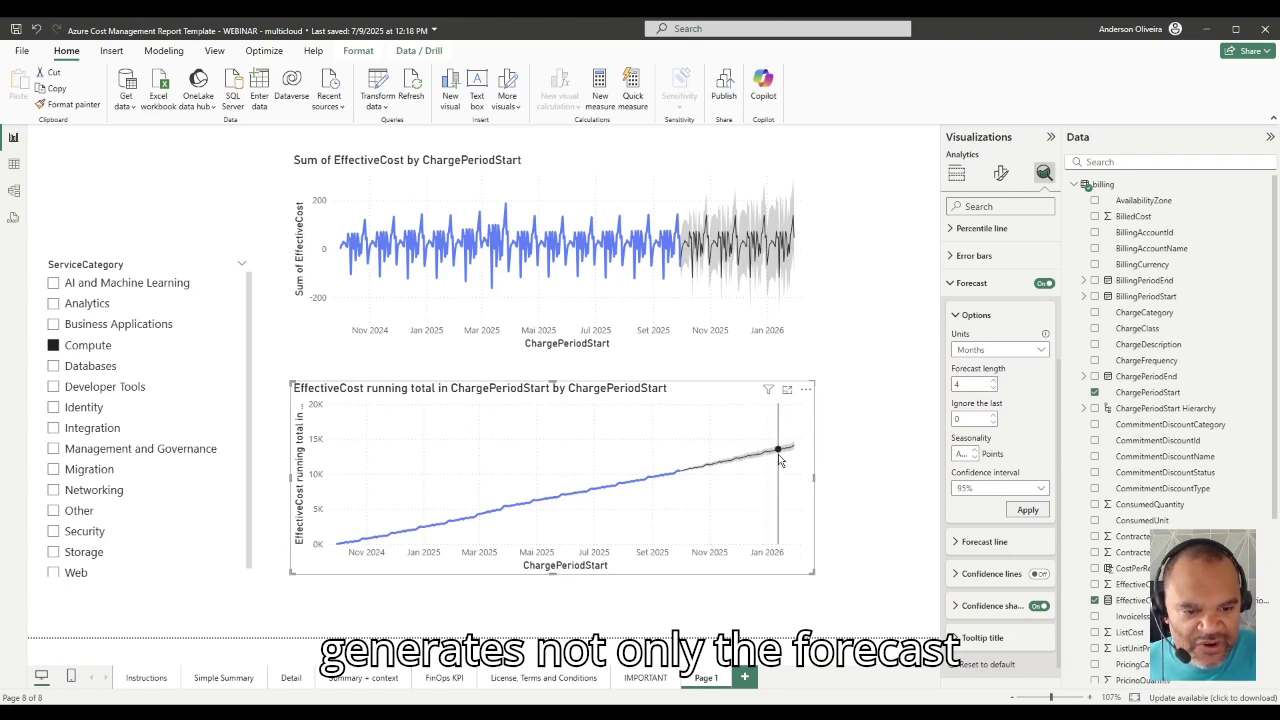
mouse_move(783, 452)
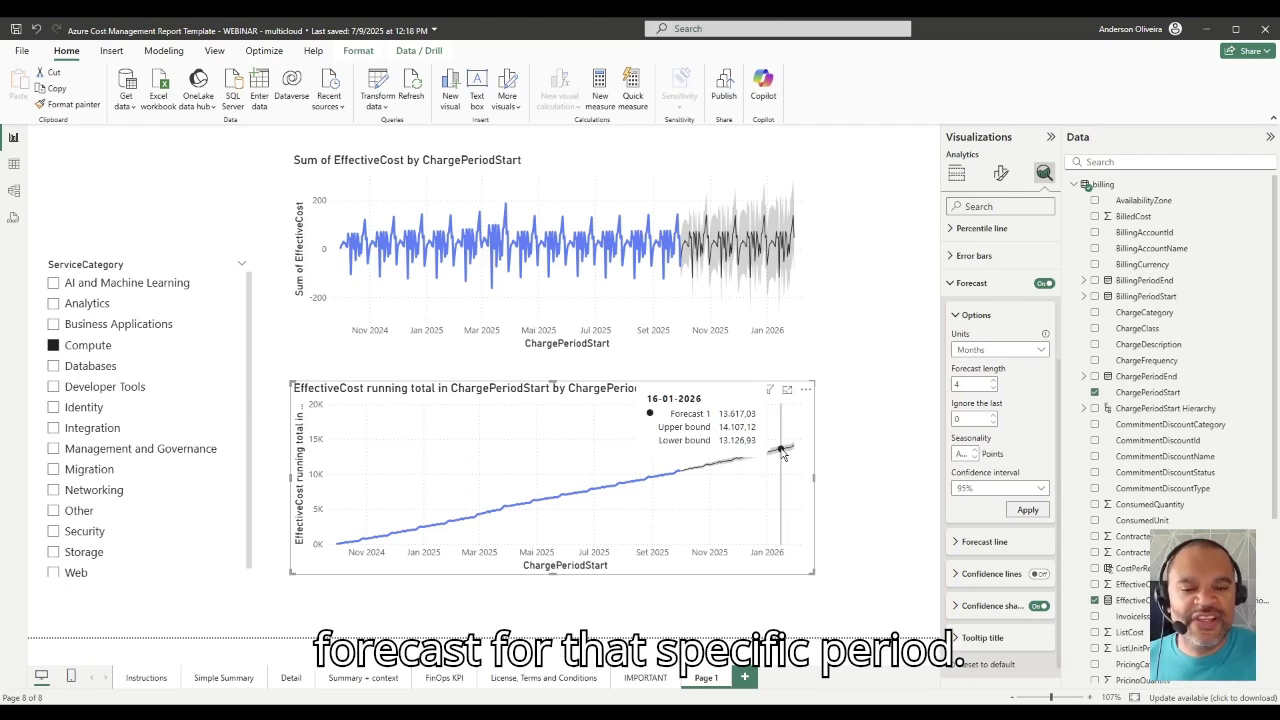
left_click(874, 401)
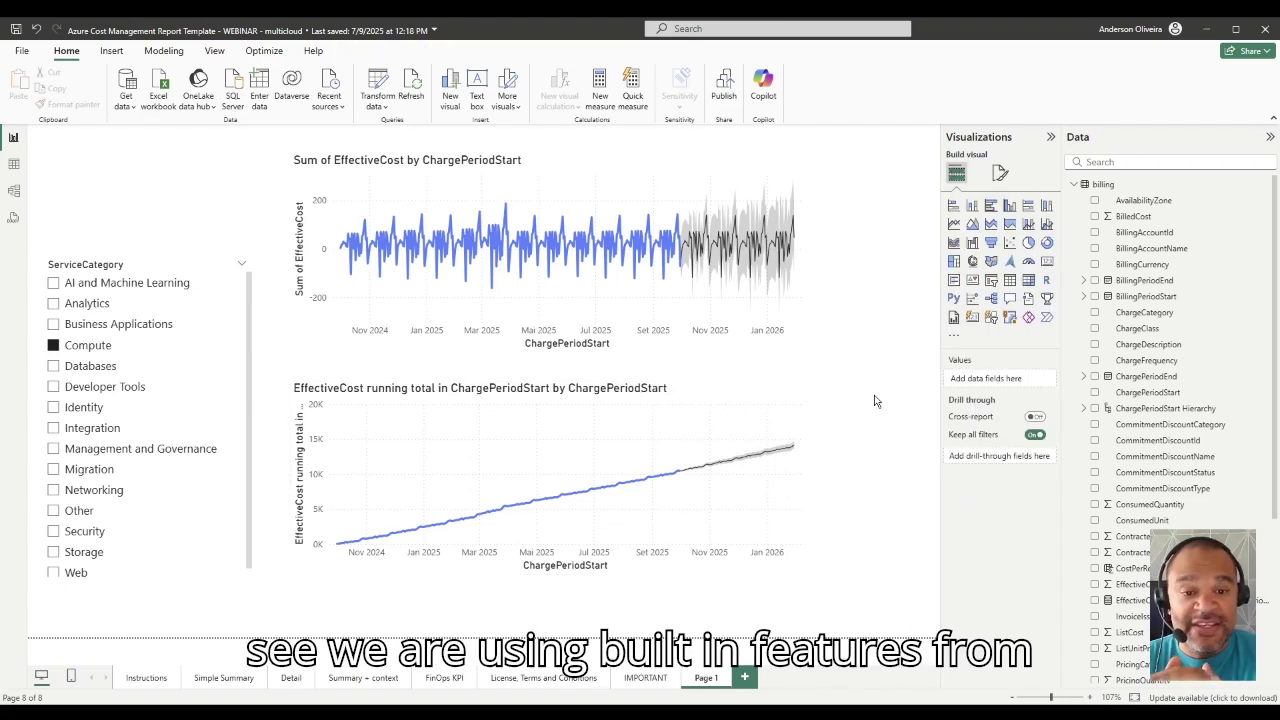